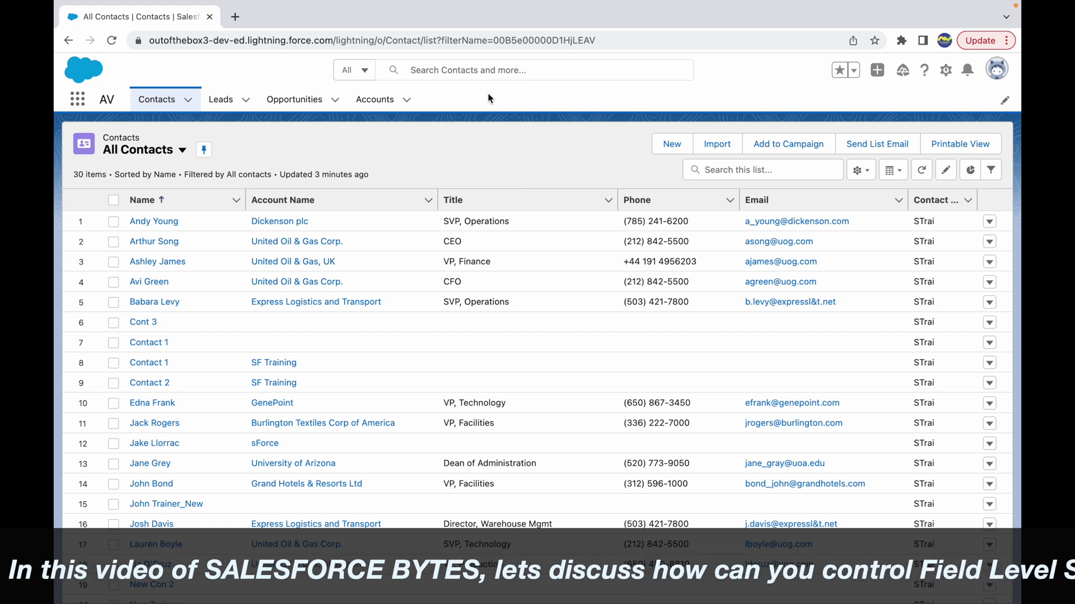
Open Salesforce Setup Home in a new tab from the gear menu
click(996, 69)
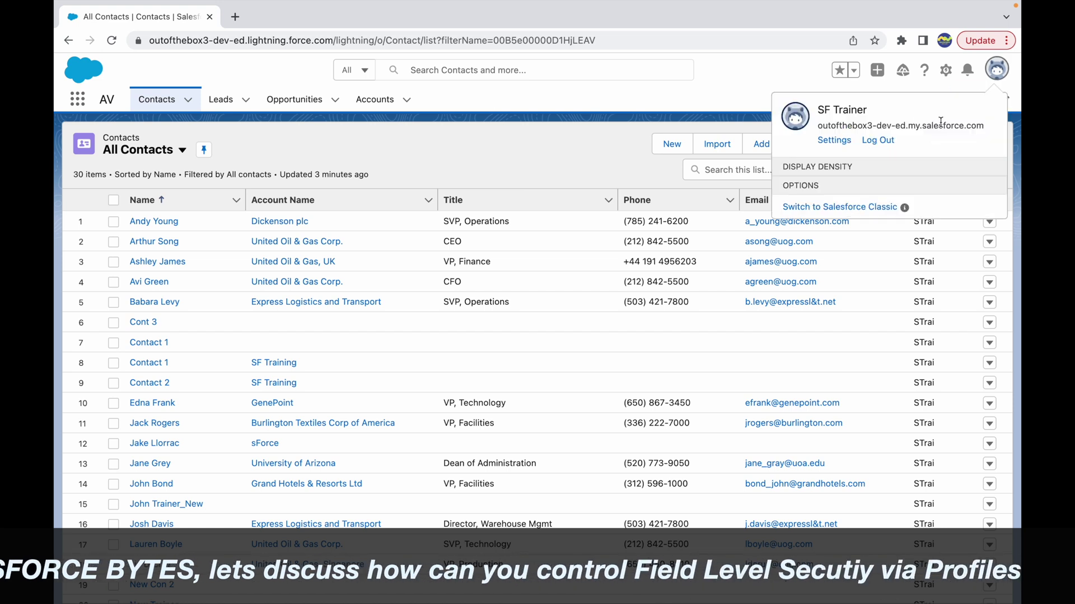
click(771, 81)
click(945, 70)
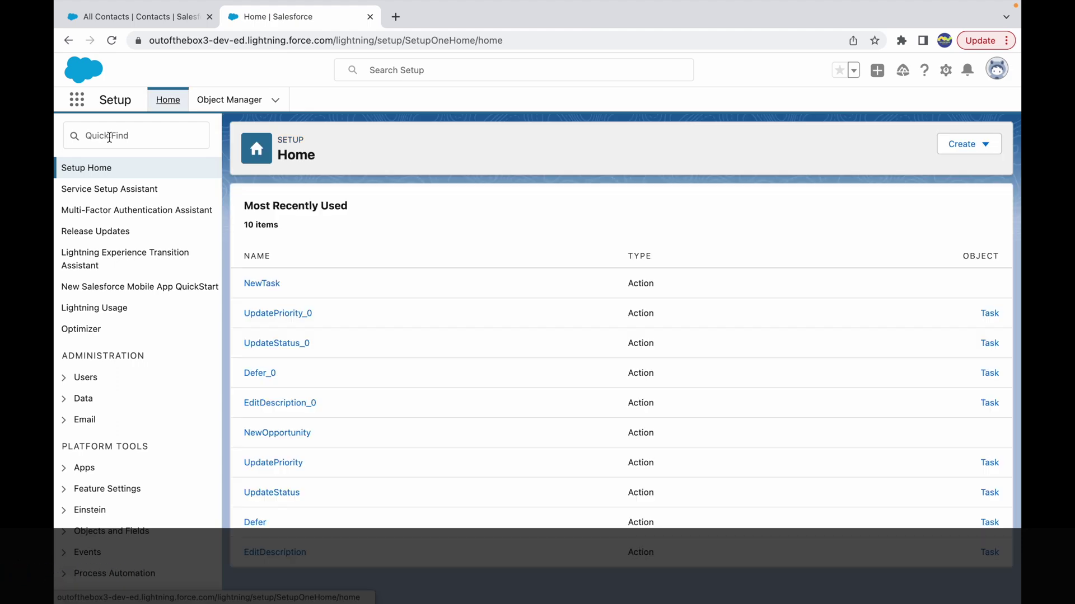
Find Users via Quick Find 'use' and check Test User 1 has Custom: Sales Profile
click(109, 136)
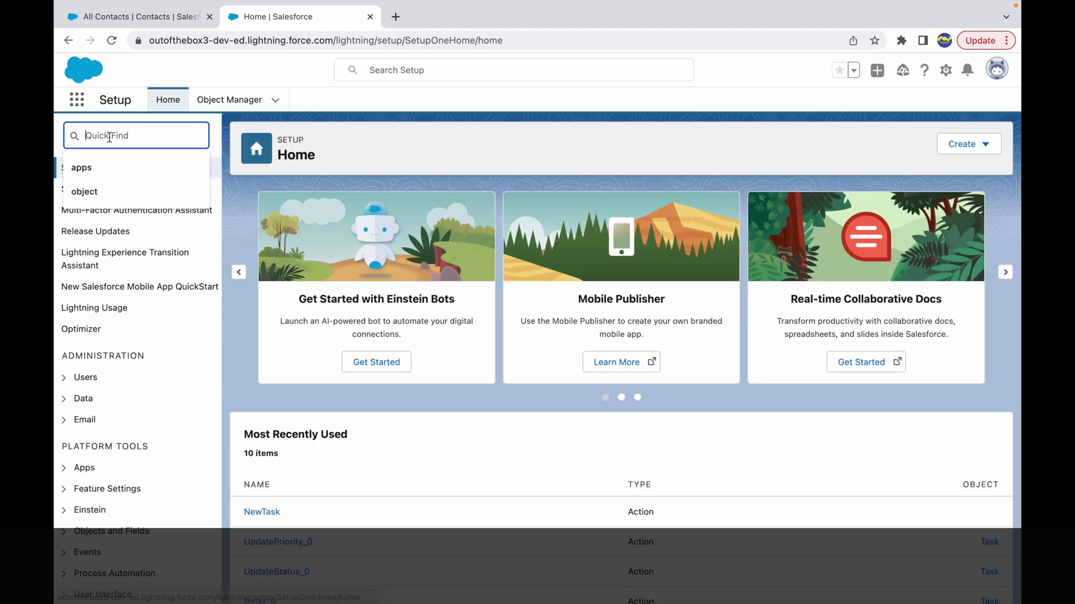
text(users)
click(103, 337)
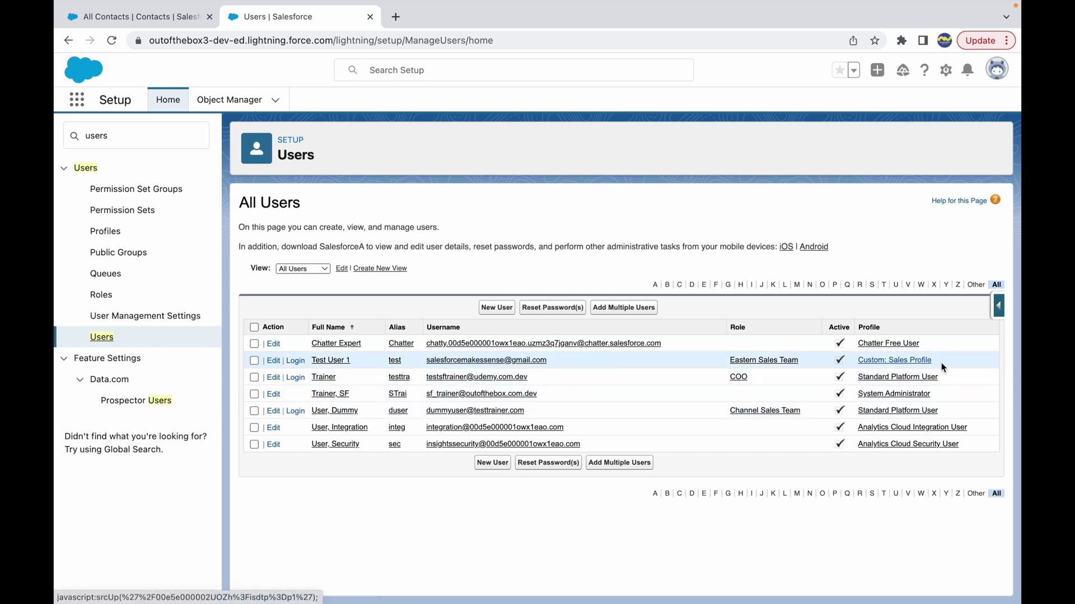
drag(943, 362, 859, 367)
click(582, 535)
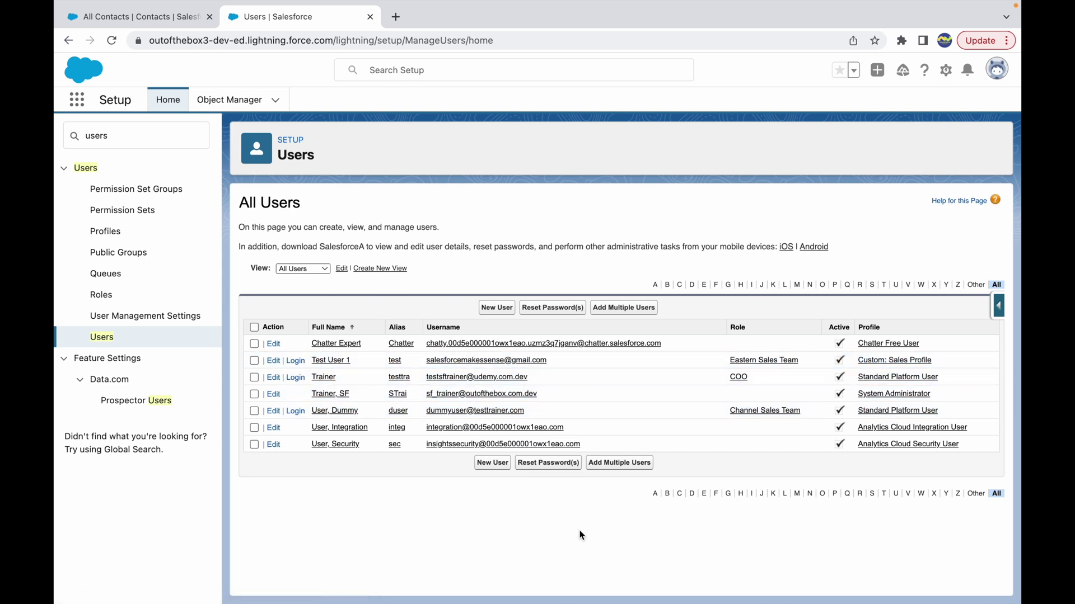
key(ctrl+Up)
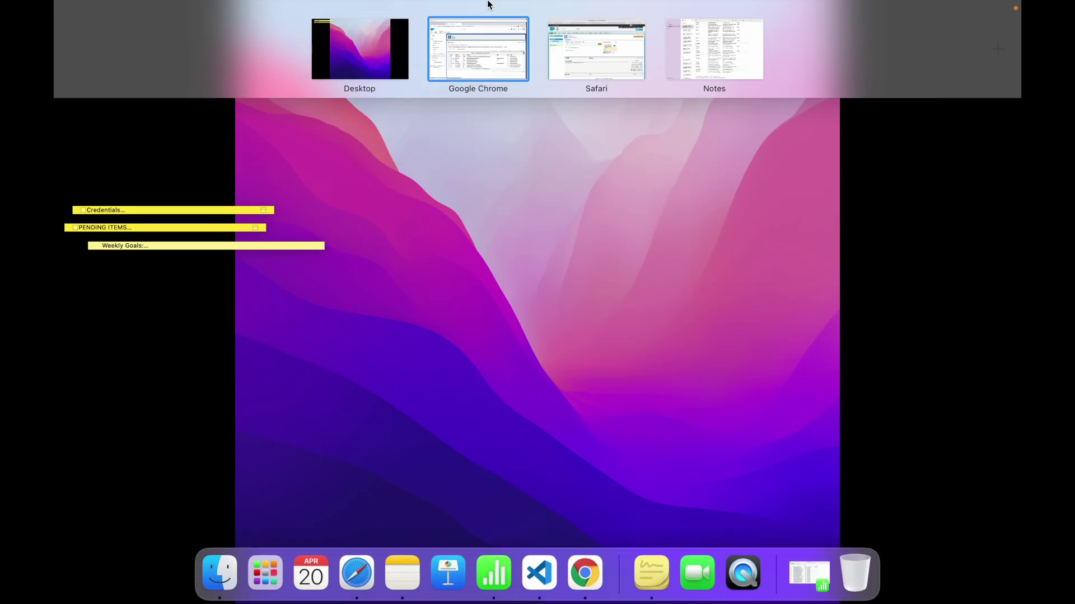
As the test user in Safari, confirm SIC Code shows on a new Account form, then return to Chrome
click(595, 63)
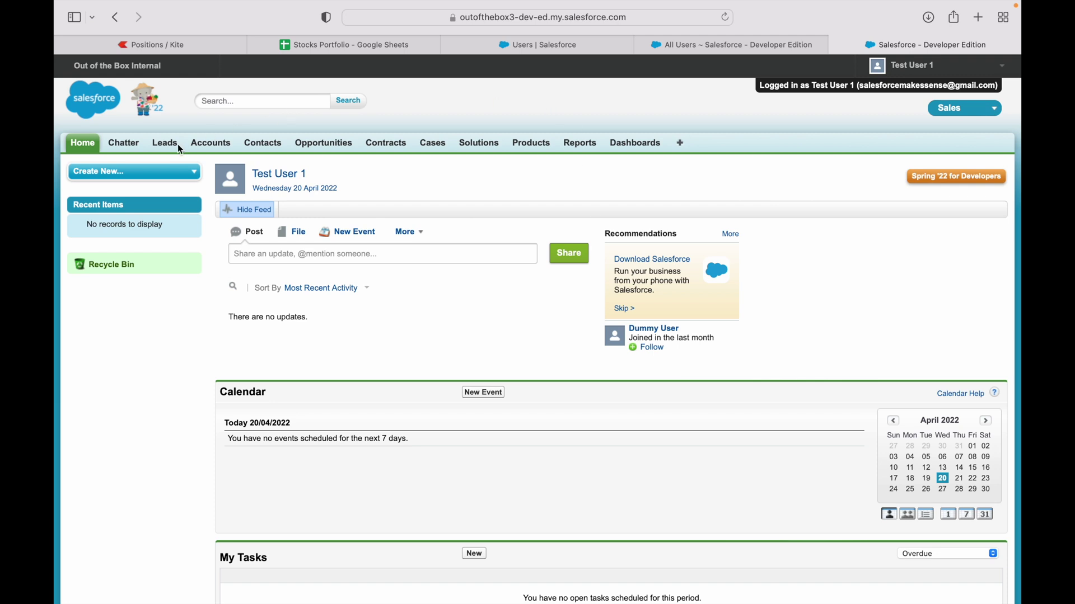
click(218, 146)
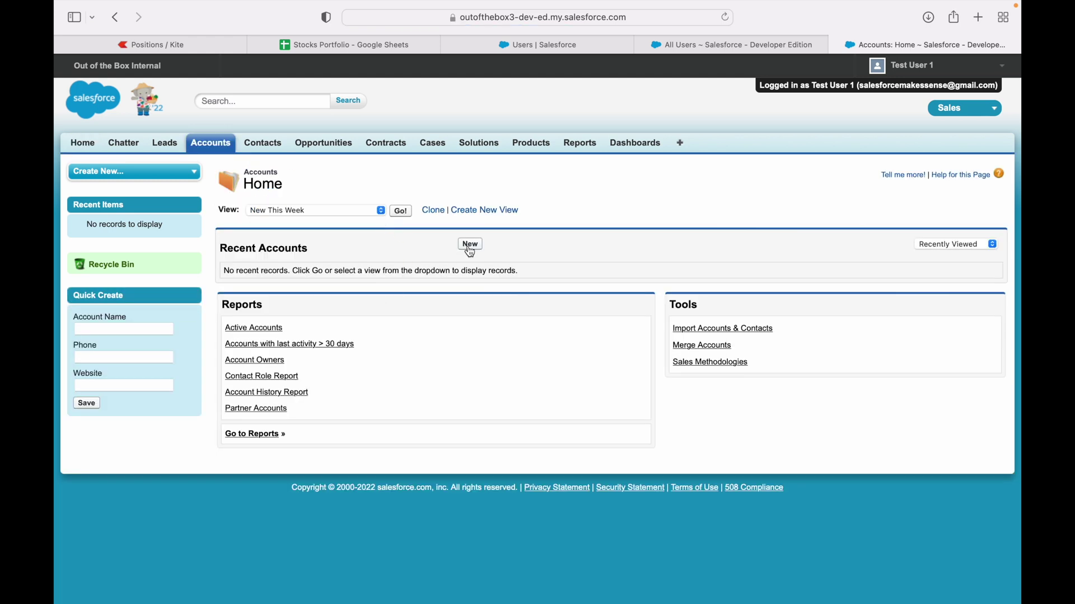
click(470, 246)
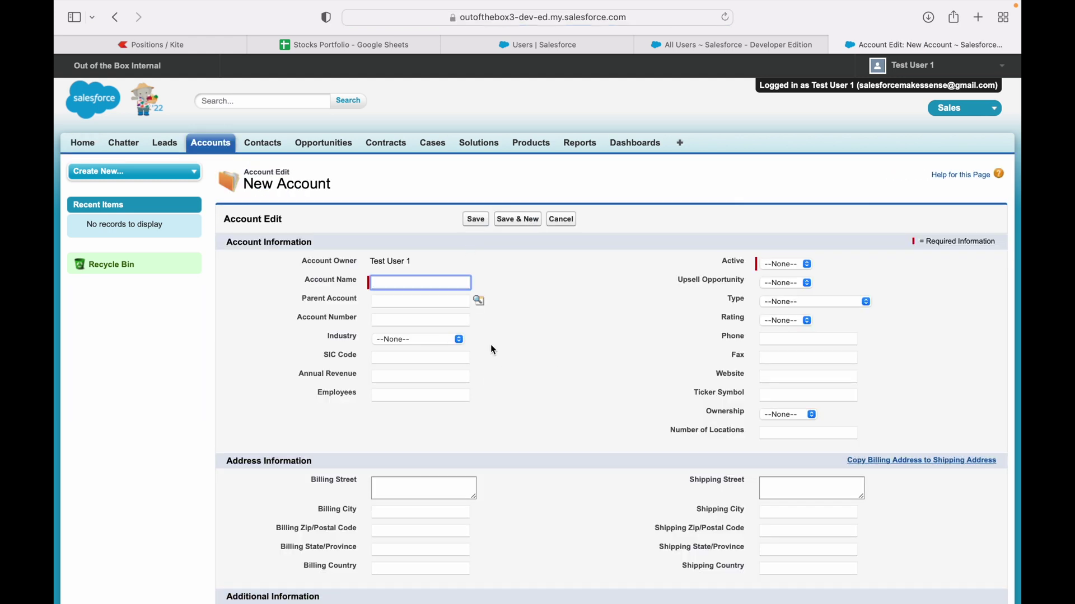
scroll(506, 397, down, 3)
scroll(506, 397, up, 3)
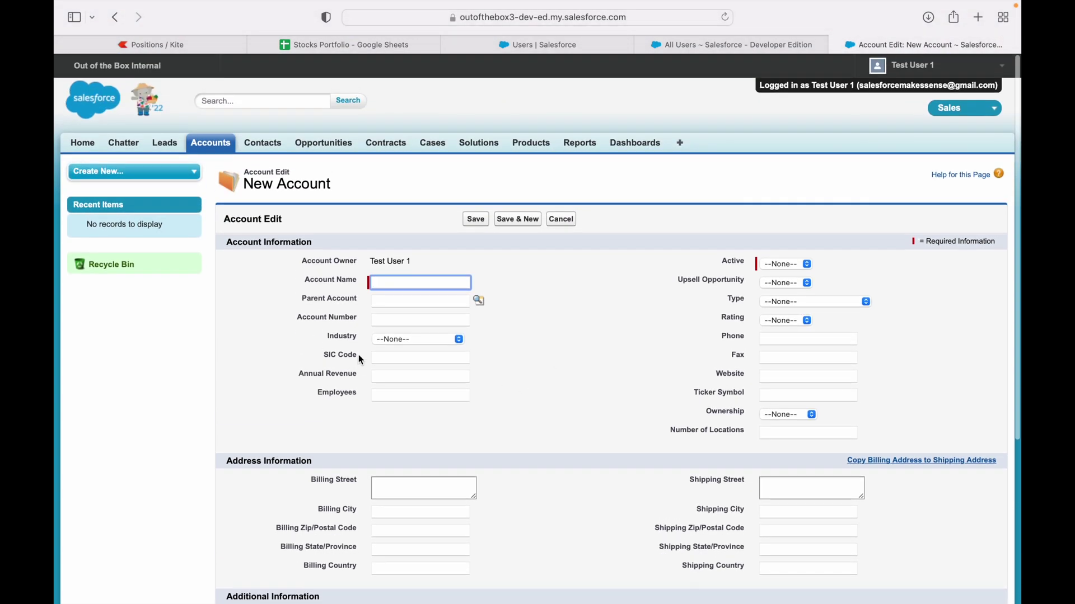
click(351, 355)
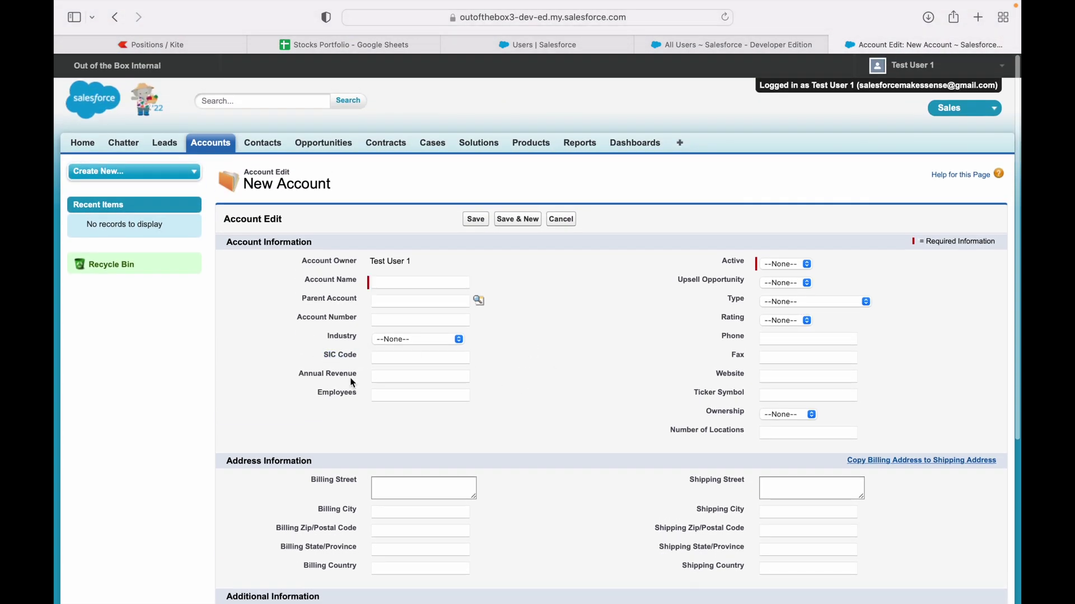
click(343, 357)
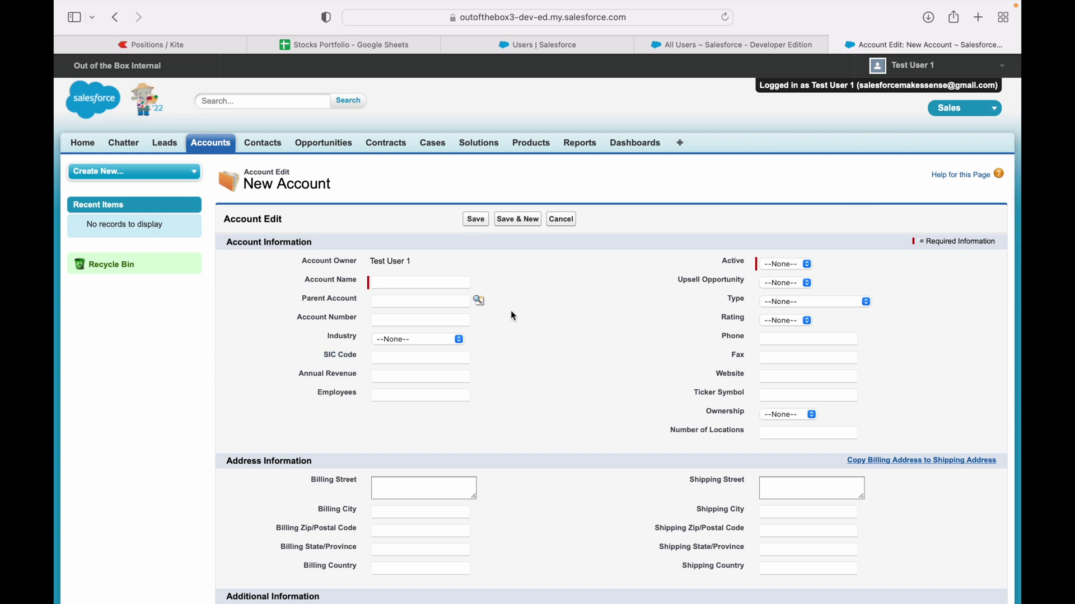
key(ctrl+Up)
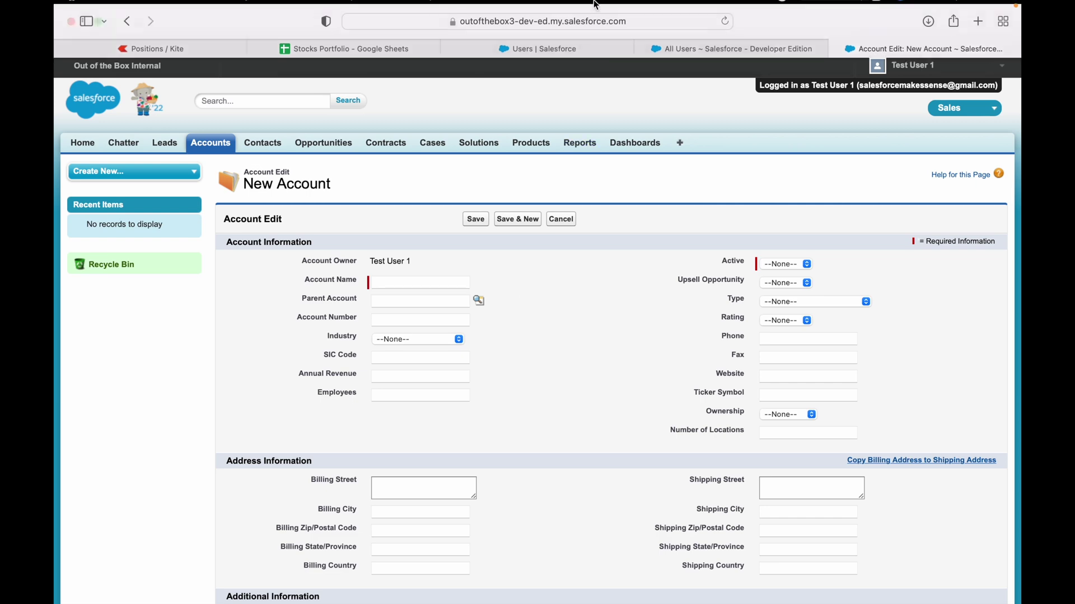
click(509, 60)
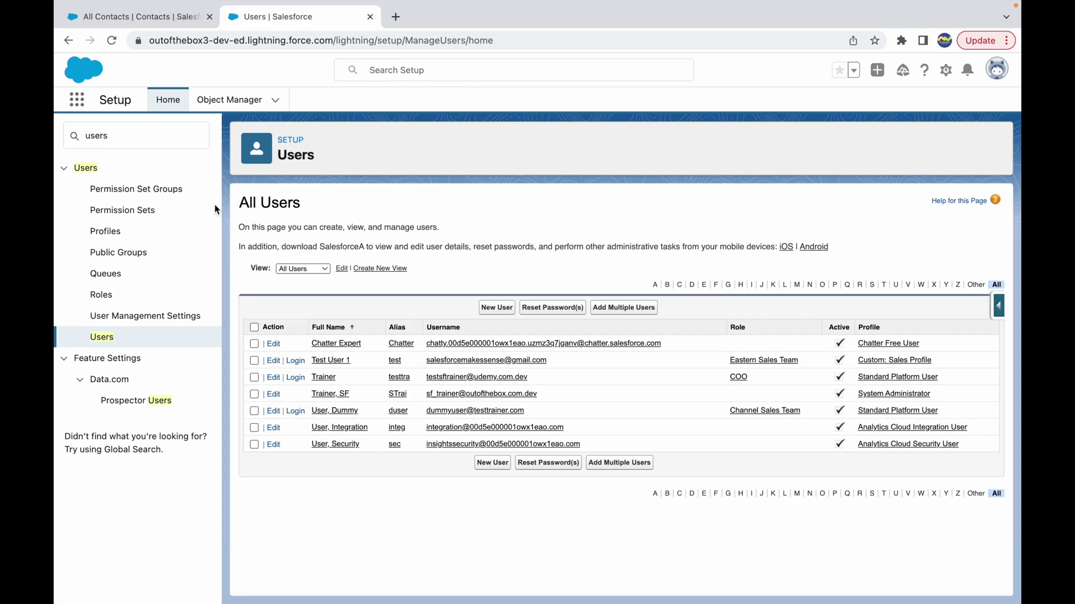
Open the Account object's SIC Code field, Text(20), from Object Manager's Fields & Relationships
click(227, 106)
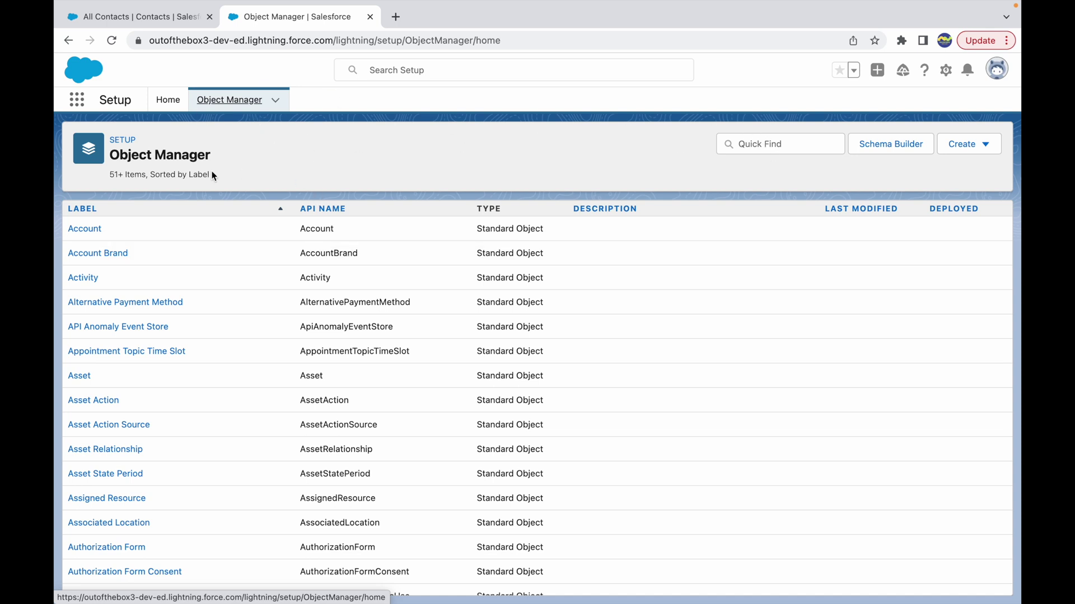
click(84, 230)
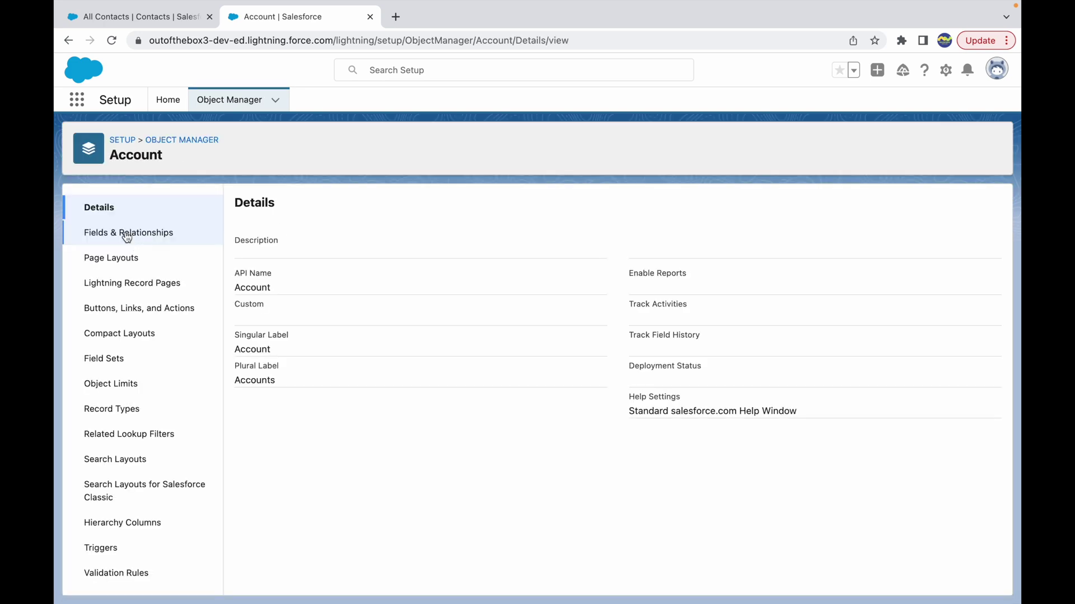
click(139, 233)
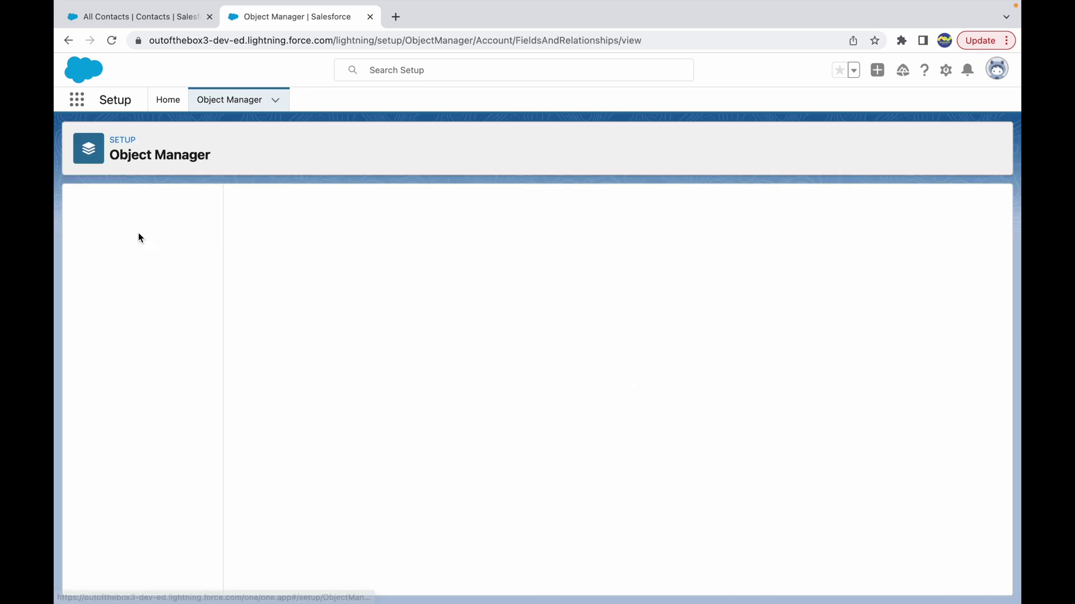
click(585, 207)
text(SIC C)
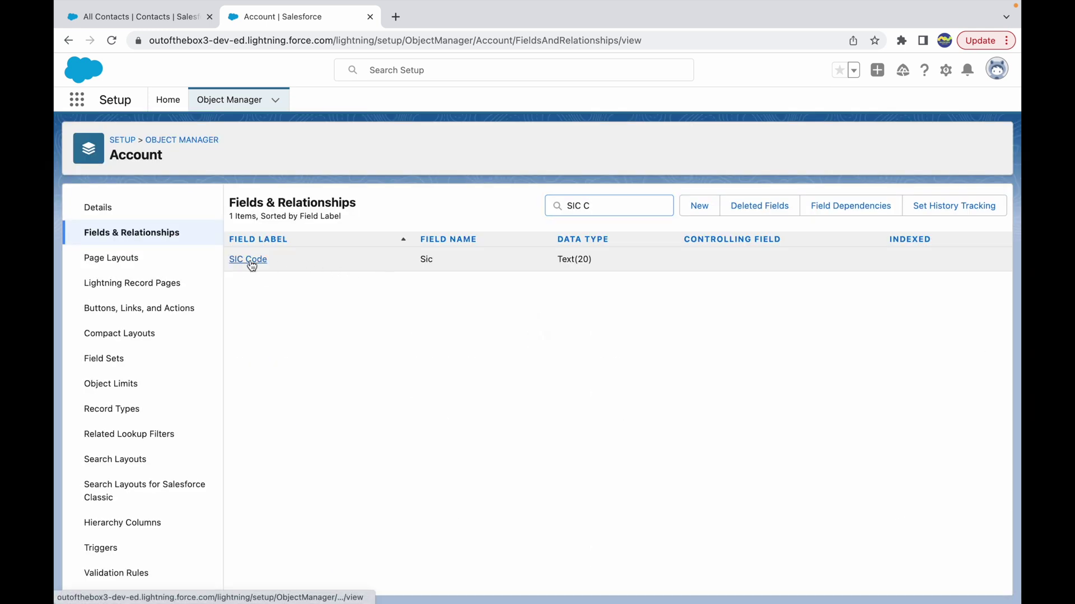
click(251, 262)
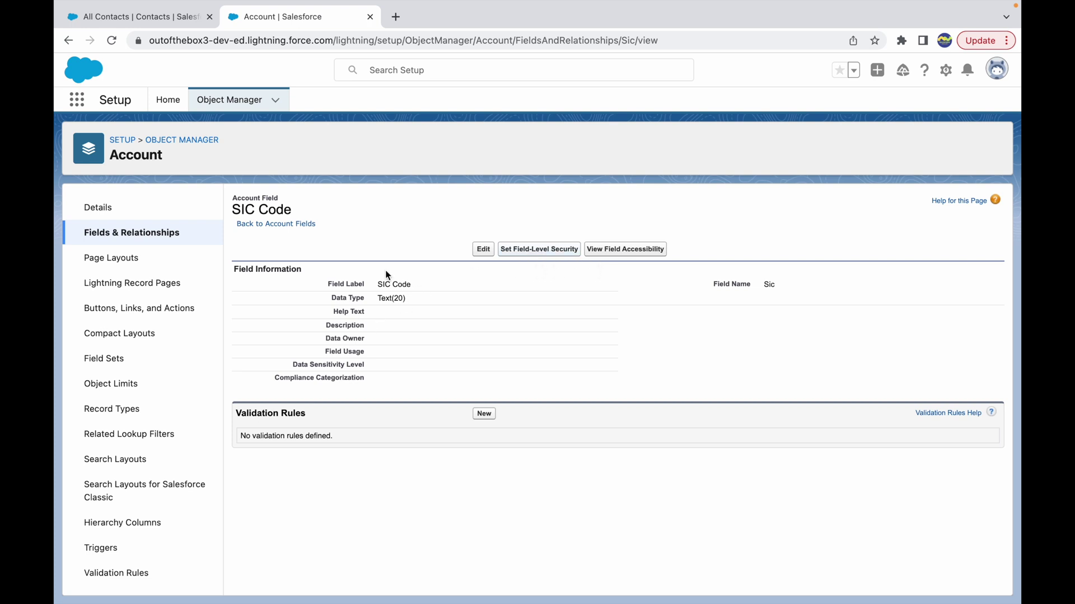
Uncheck Visible for Custom: Sales Profile in SIC Code's field-level security and save
click(539, 251)
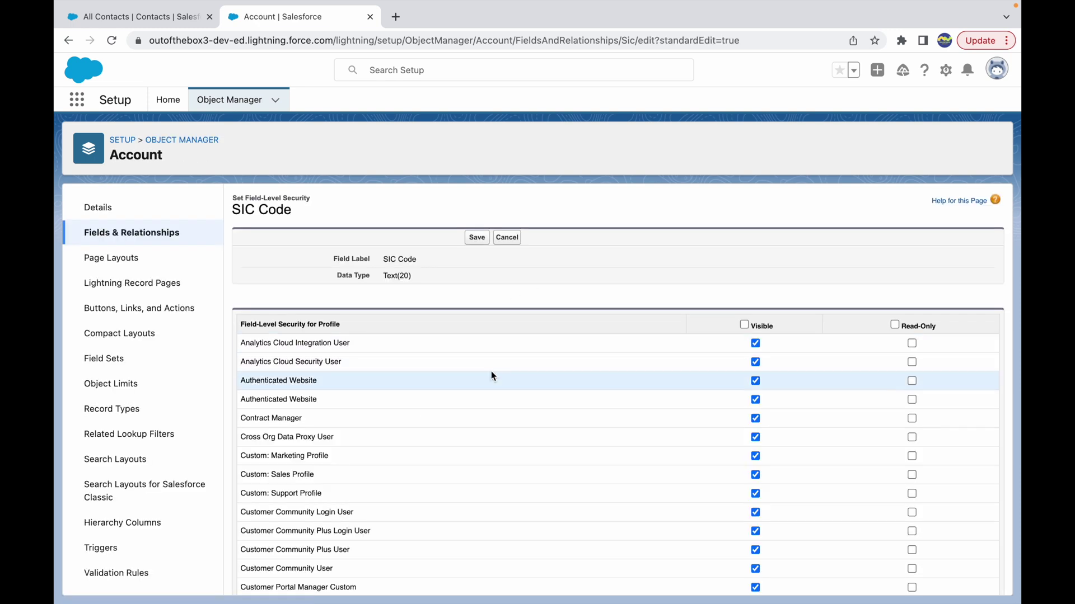
scroll(492, 376, down, 3)
scroll(492, 371, down, 5)
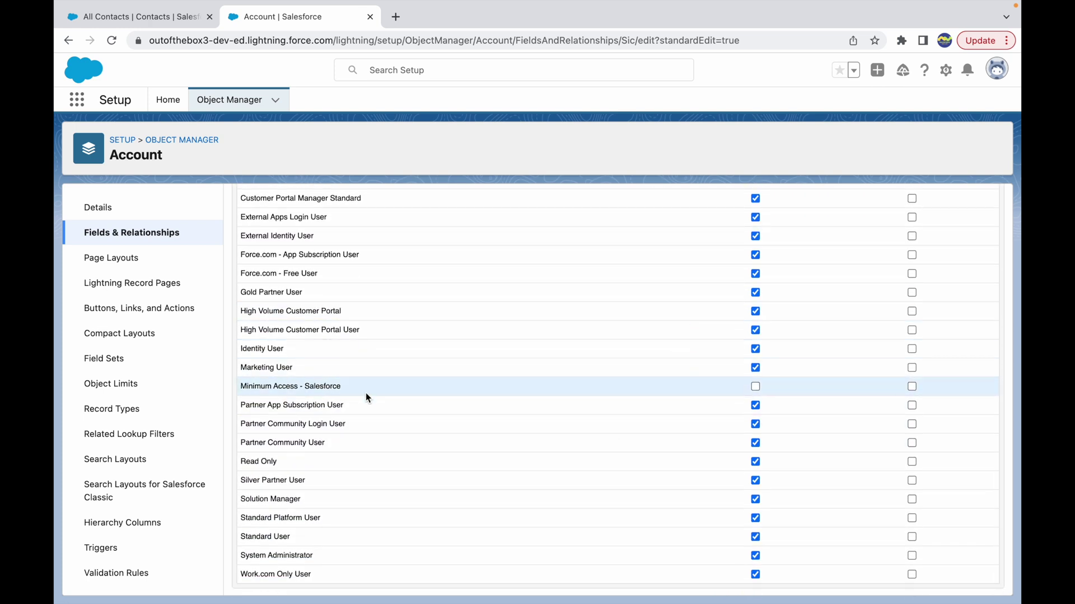
scroll(394, 468, up, 3)
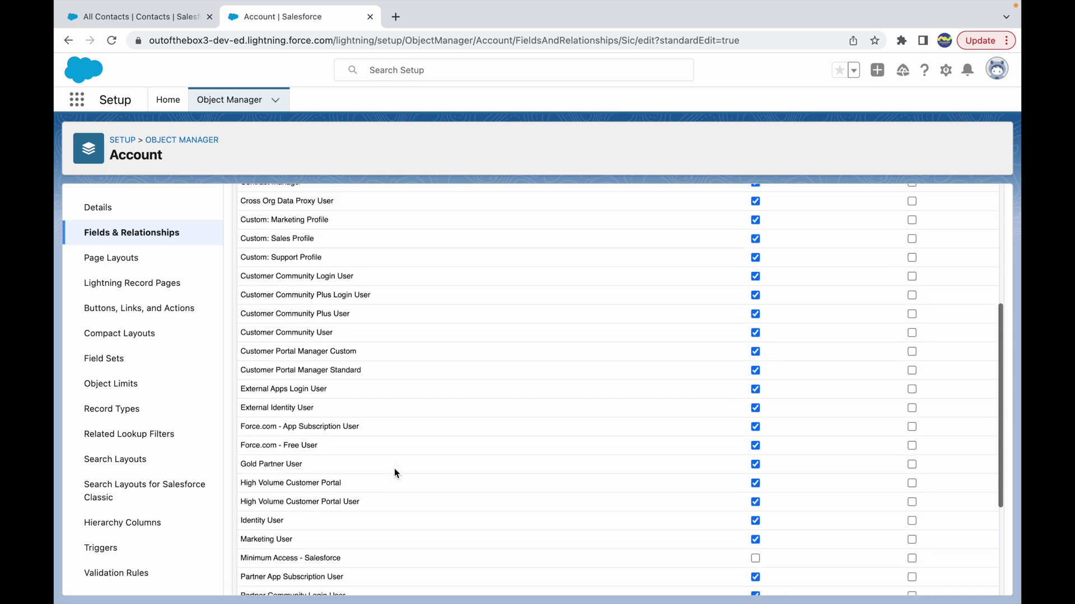
scroll(394, 468, up, 2)
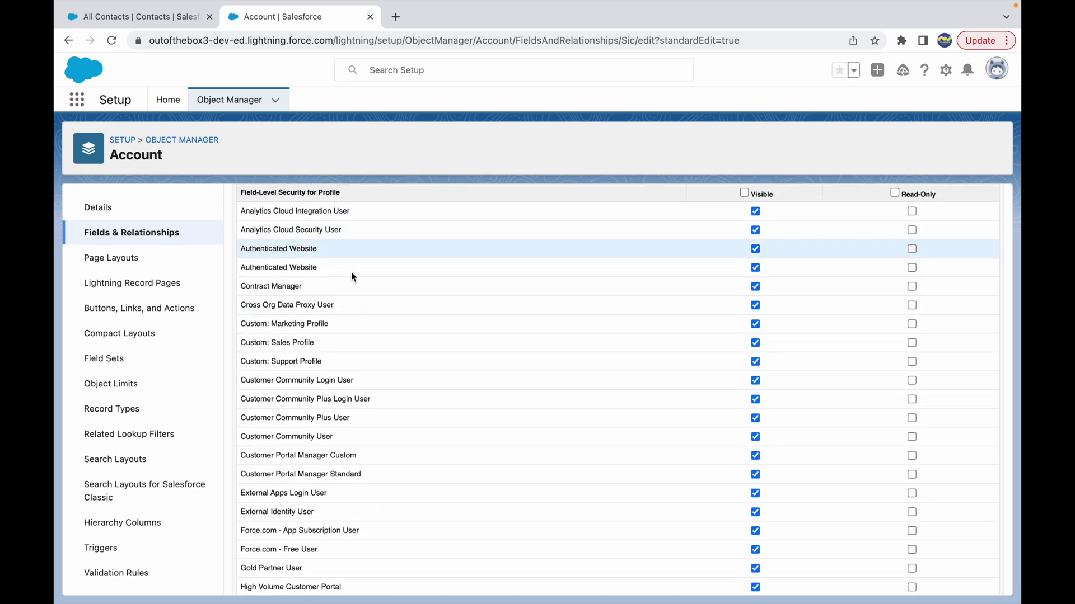
click(755, 342)
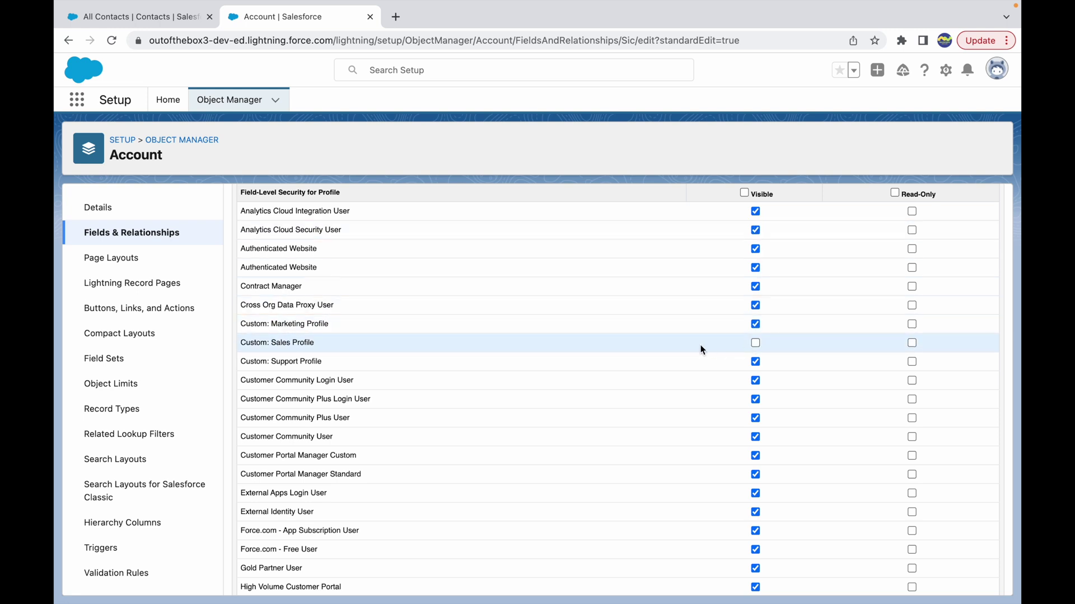
scroll(700, 345, up, 3)
click(476, 242)
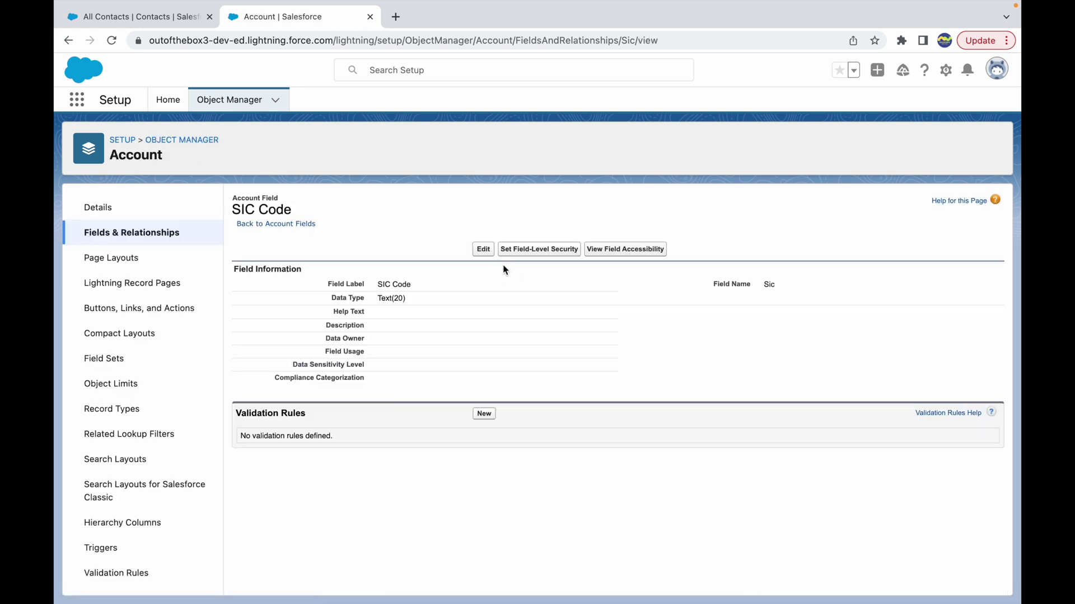
Reload the test user's New Account form in Safari and confirm SIC Code no longer appears
key(ctrl+Up)
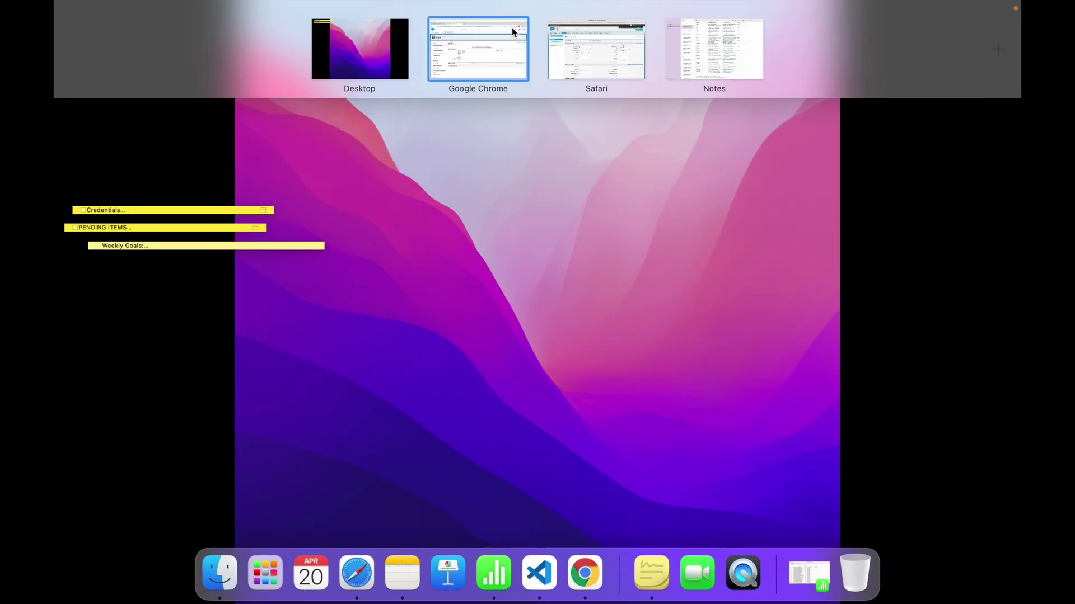
click(620, 43)
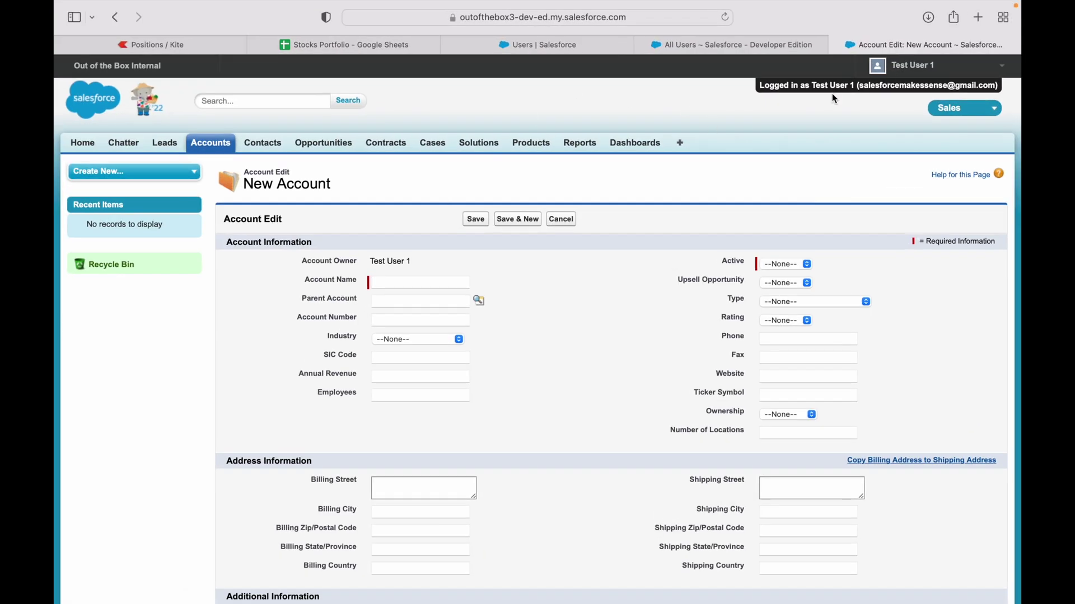
key(super+r)
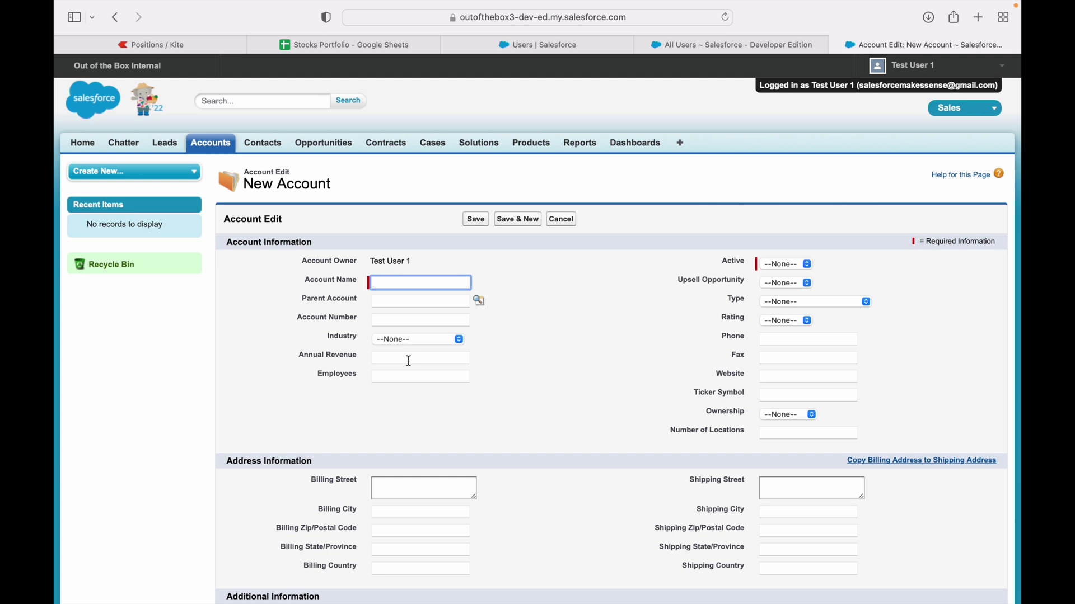
key(ctrl+Up)
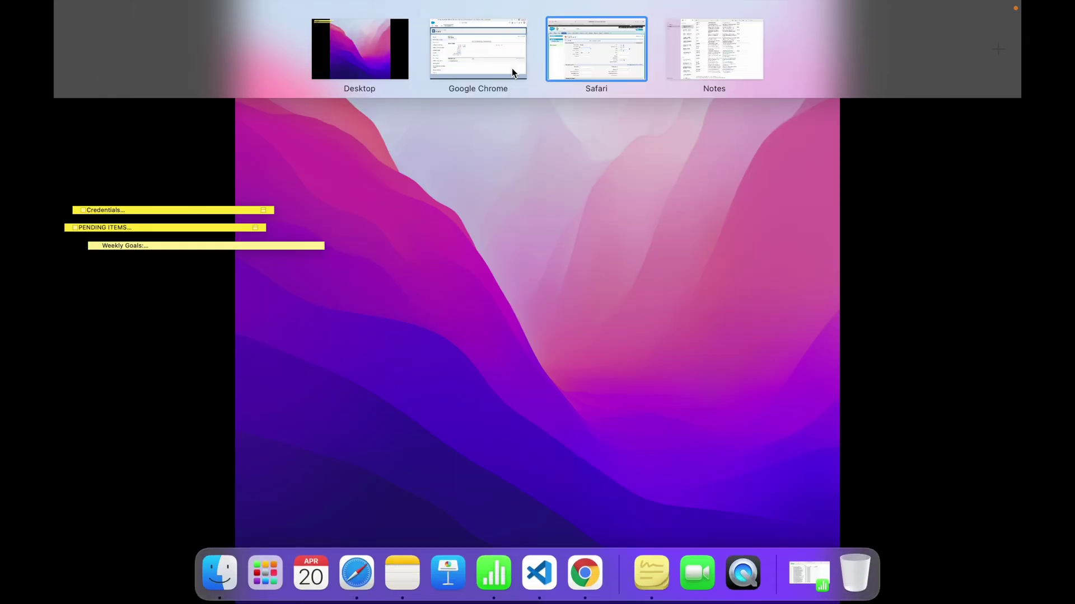
click(512, 69)
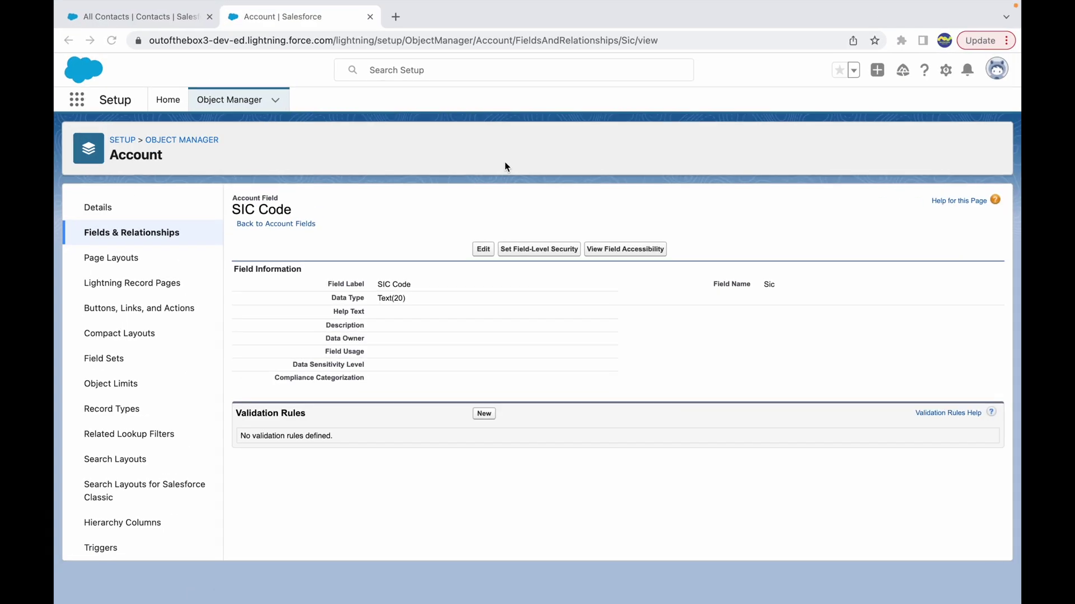
click(521, 249)
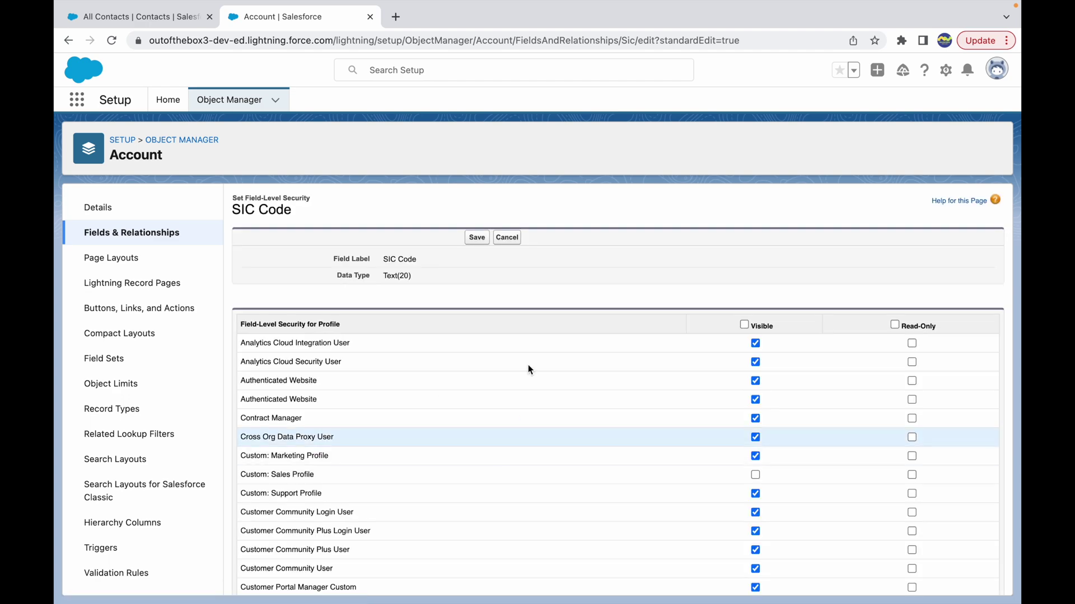
click(514, 238)
key(ctrl+Up)
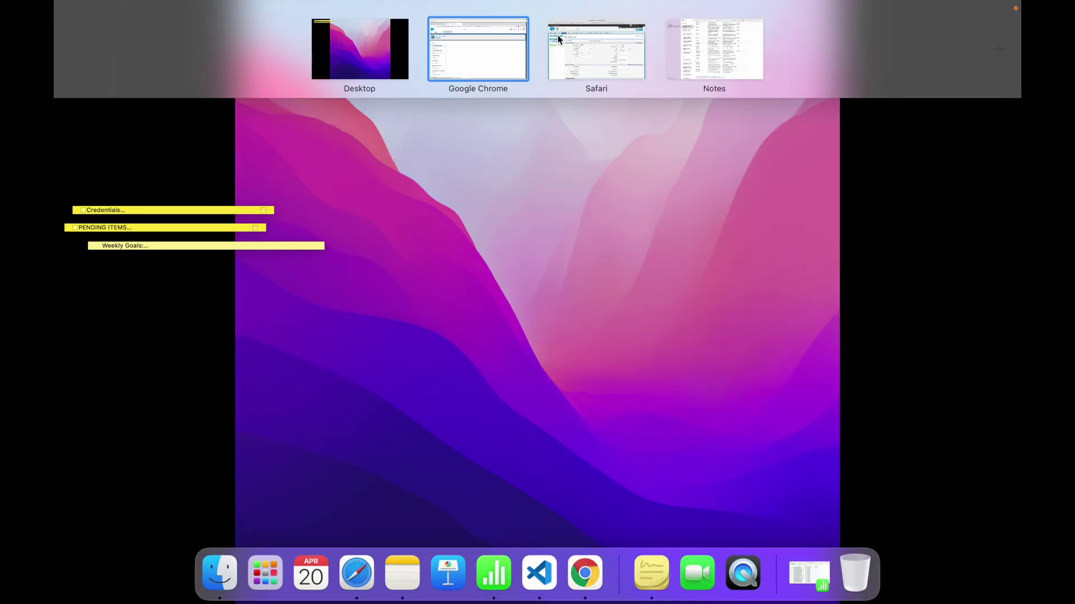
click(595, 59)
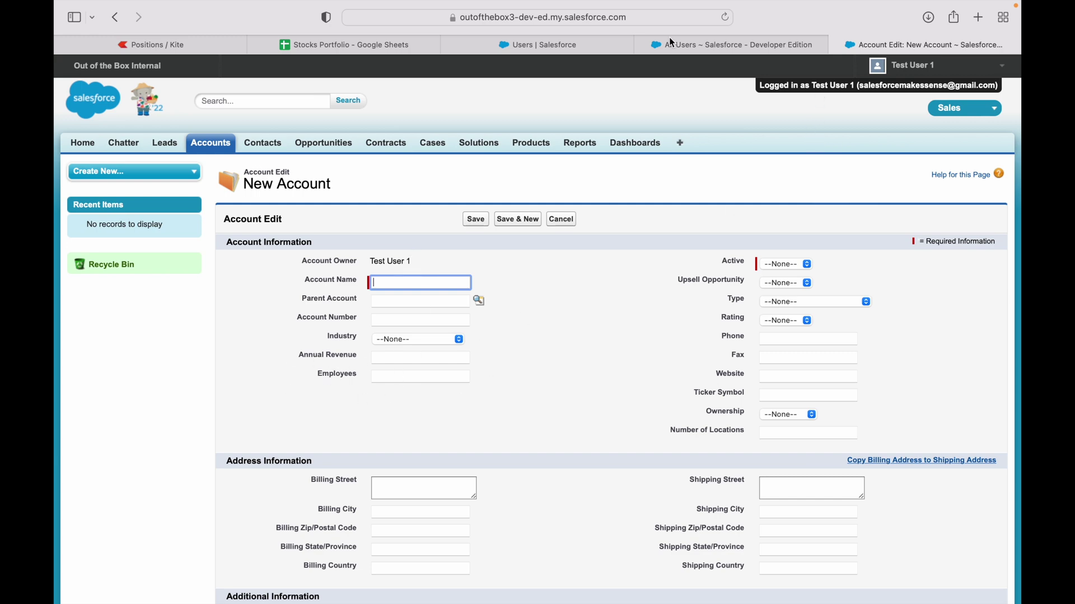
key(ctrl+Up)
click(485, 60)
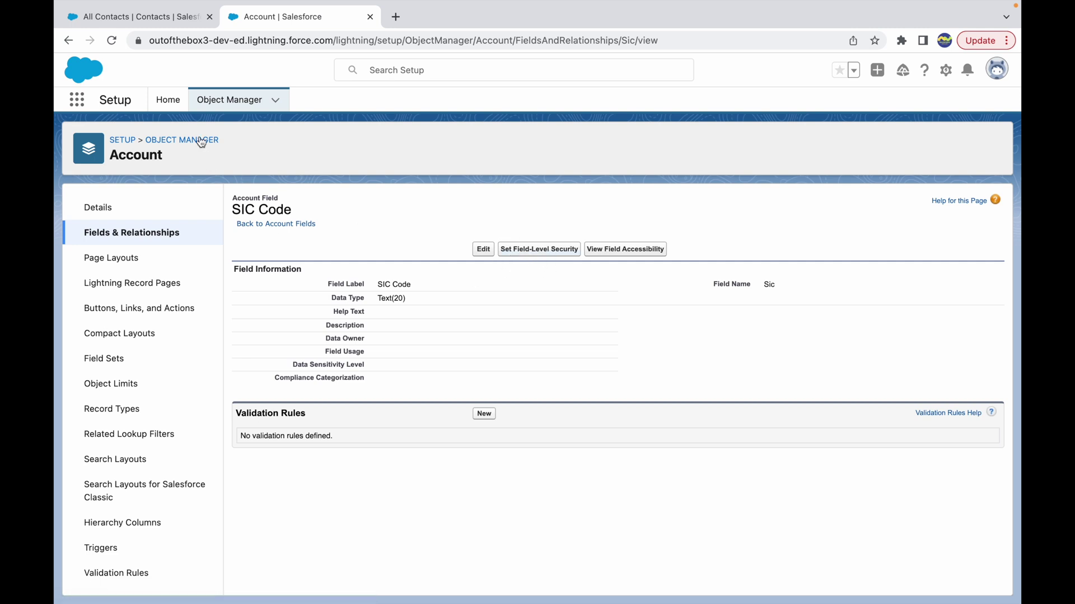
Search 'profil' in Setup, filter Profiles to S, and open Custom: Sales Profile
click(165, 101)
double_click(134, 136)
text(p)
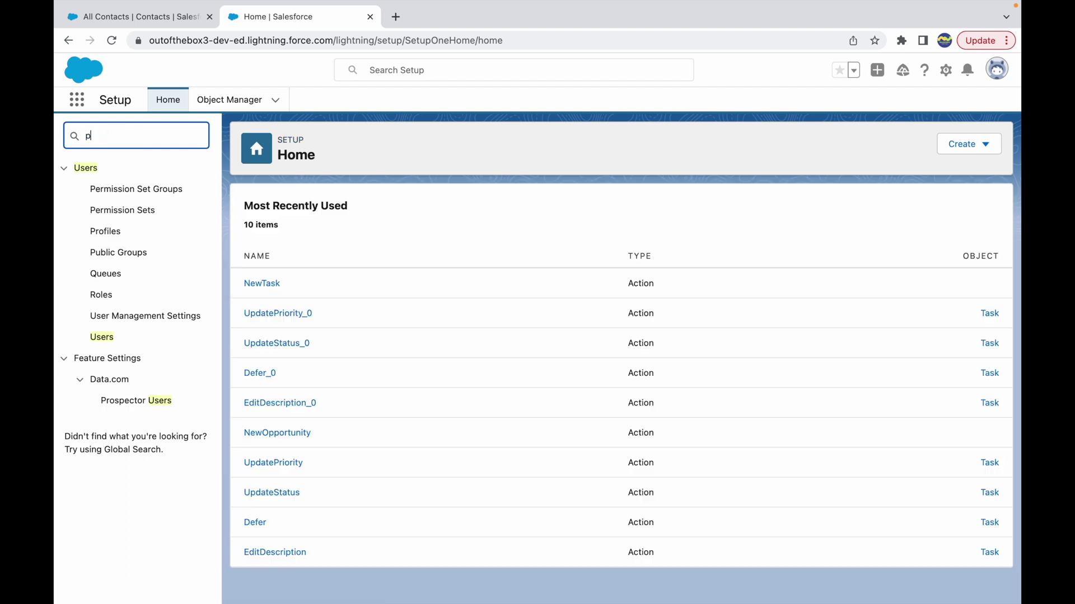
text(rofil)
click(108, 195)
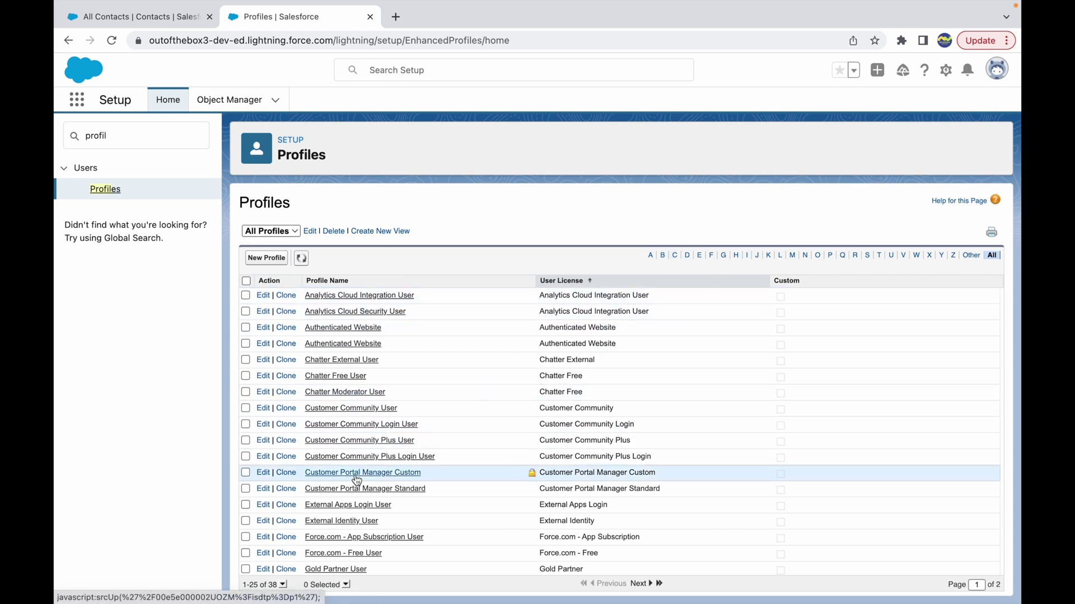
click(867, 256)
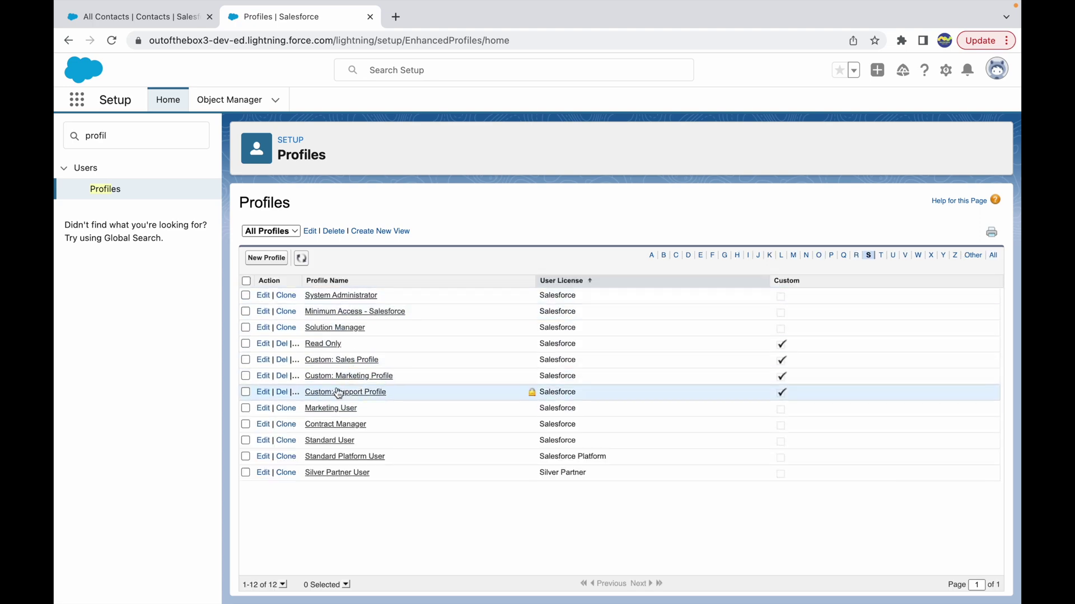
click(331, 360)
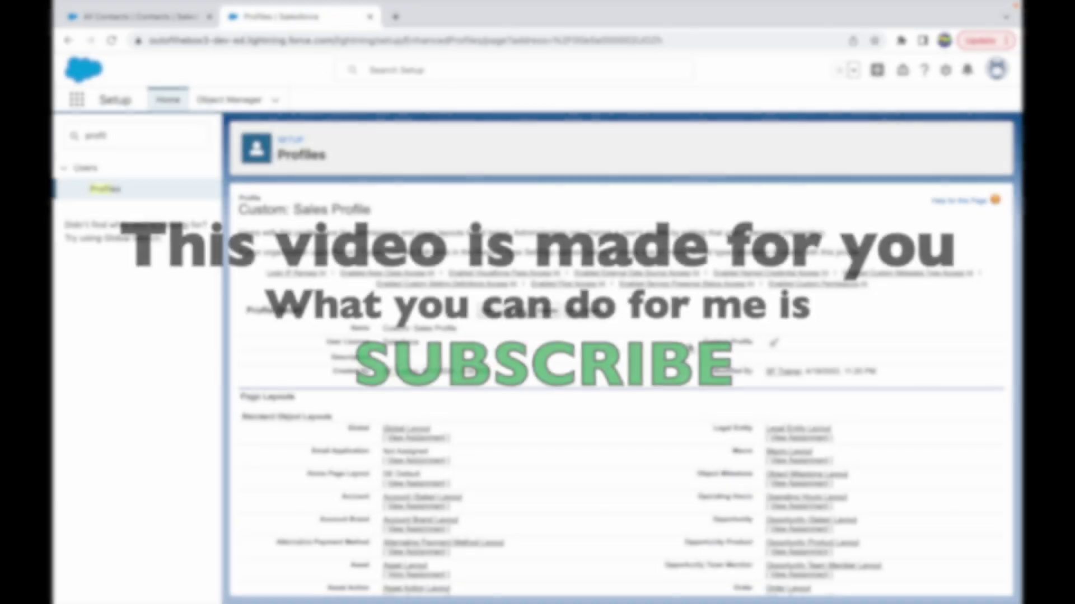
Find the profile's Field-Level Security section and view the Account field permissions
key(super+f)
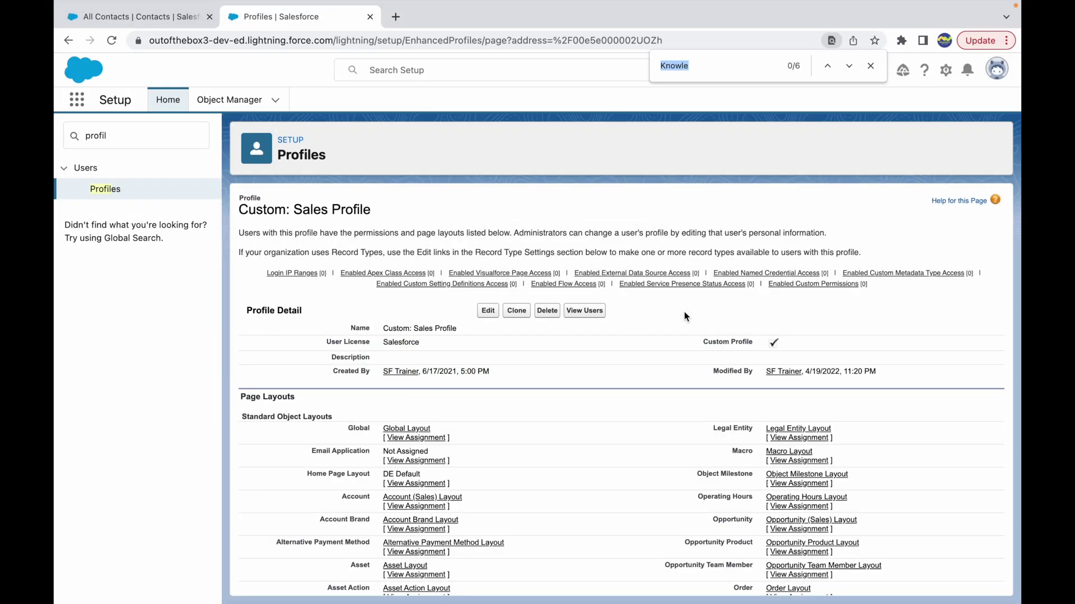
text(Field le)
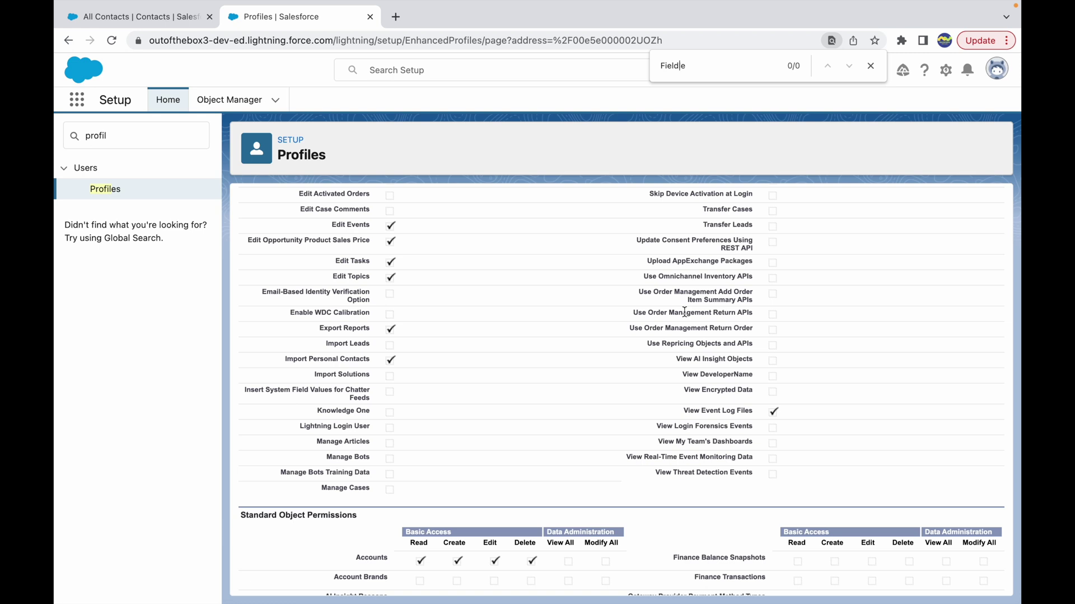
text(-)
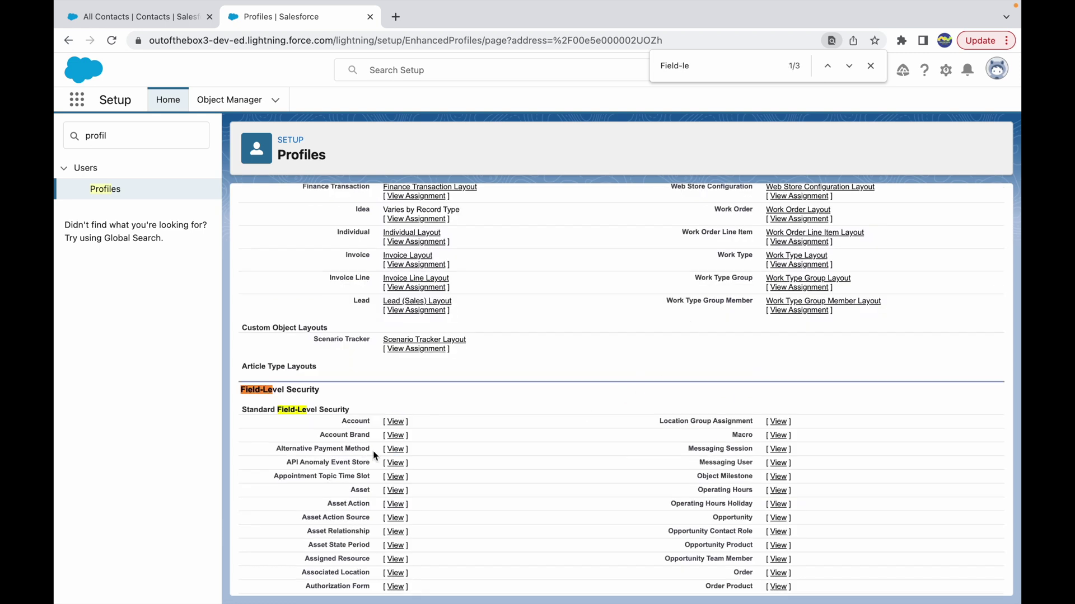
drag(241, 411, 372, 407)
click(389, 401)
scroll(389, 402, down, 15)
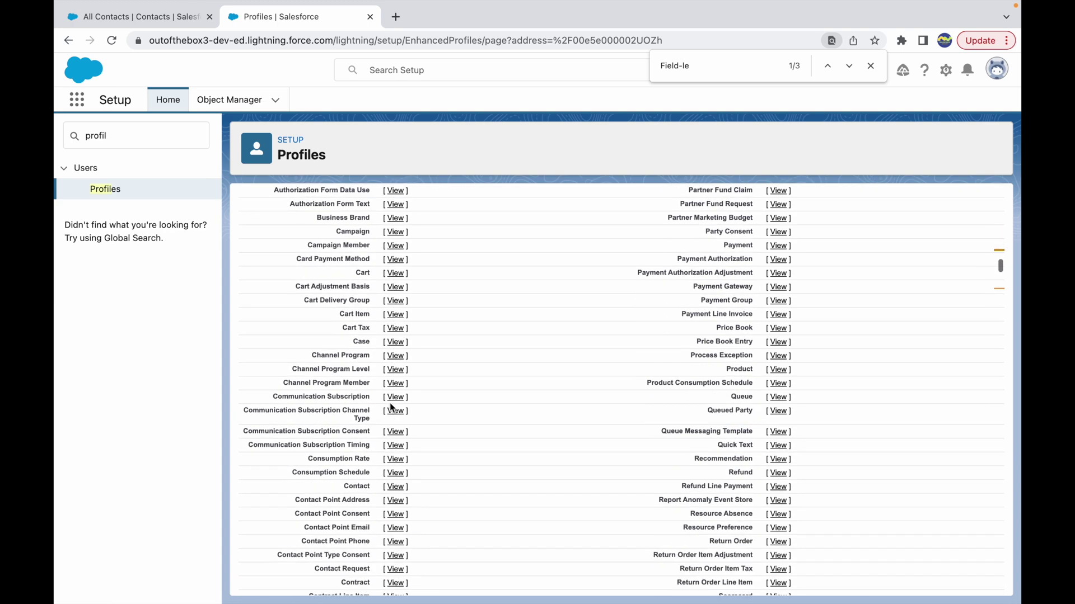
scroll(390, 406, down, 5)
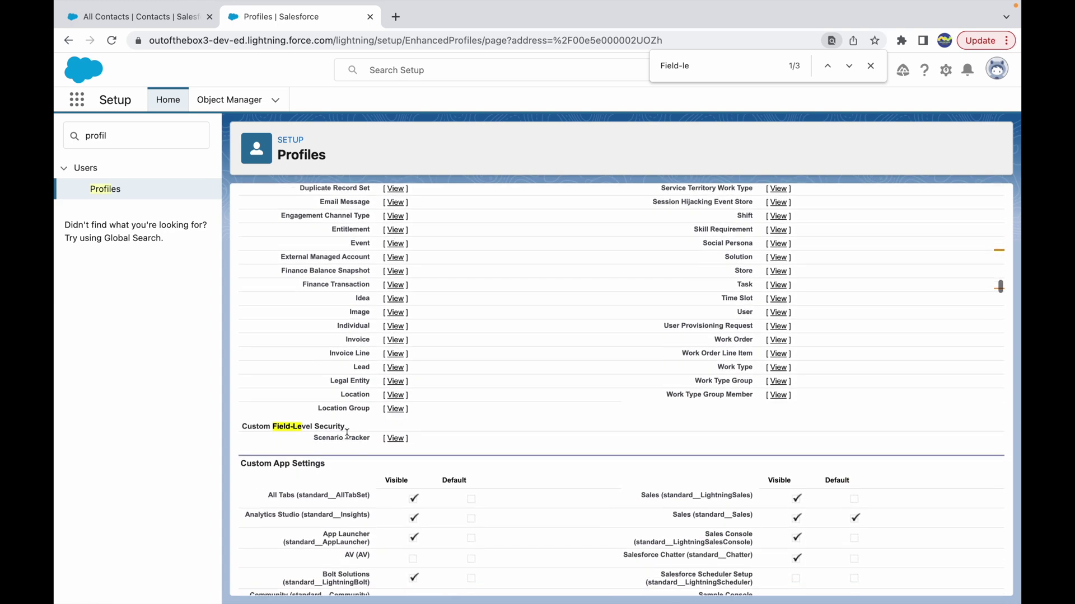
drag(330, 429, 240, 428)
click(412, 427)
scroll(489, 420, up, 9)
scroll(490, 420, up, 20)
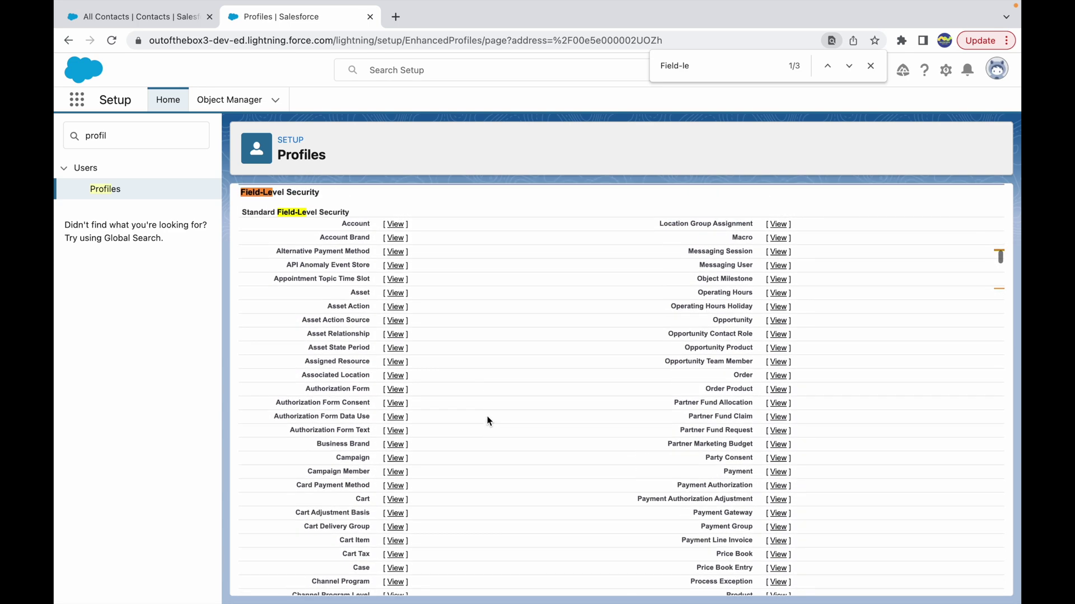
scroll(450, 375, up, 2)
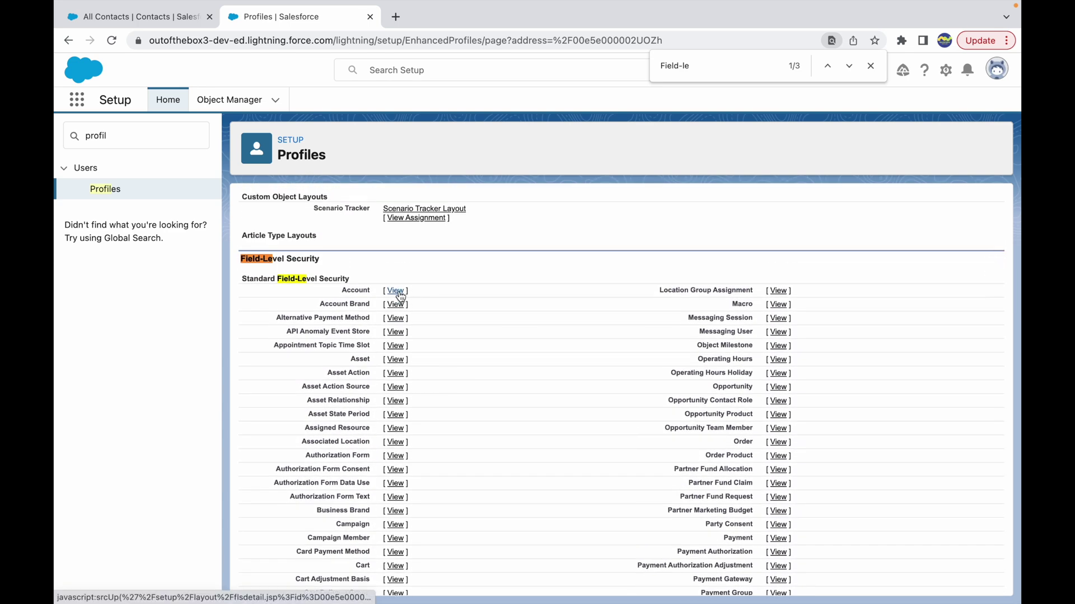
click(396, 292)
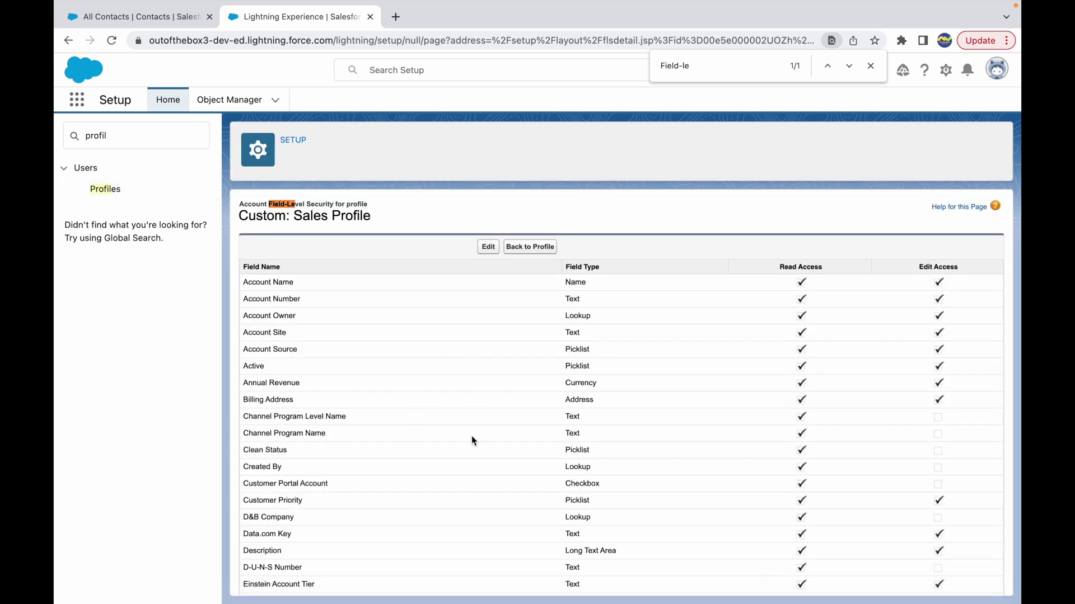
Put the profile's Account field-level security into edit mode, noting the Read and Edit Access columns
scroll(459, 421, down, 8)
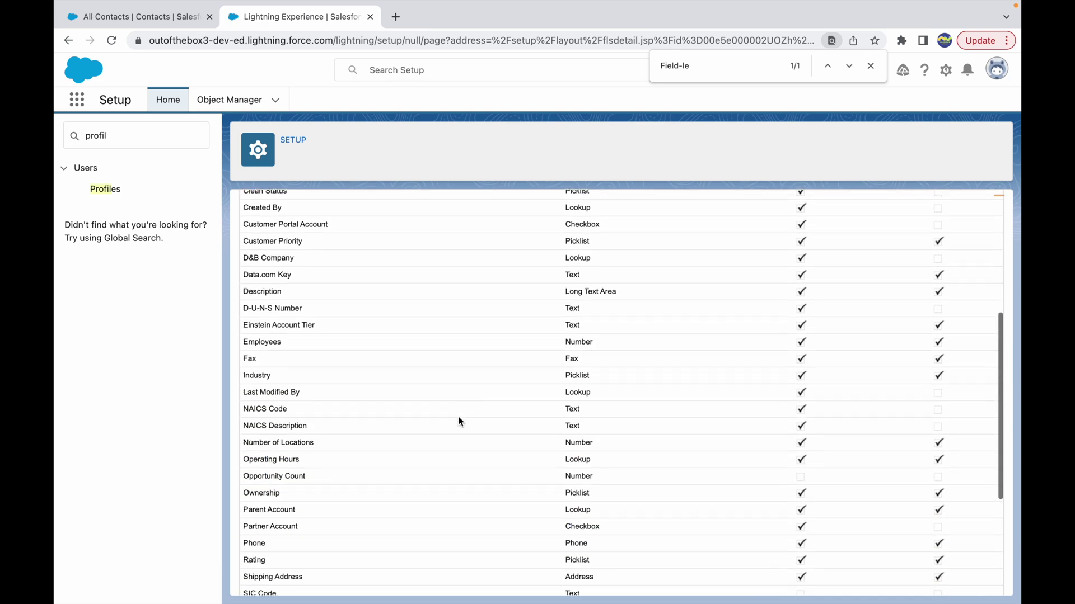
scroll(460, 417, up, 10)
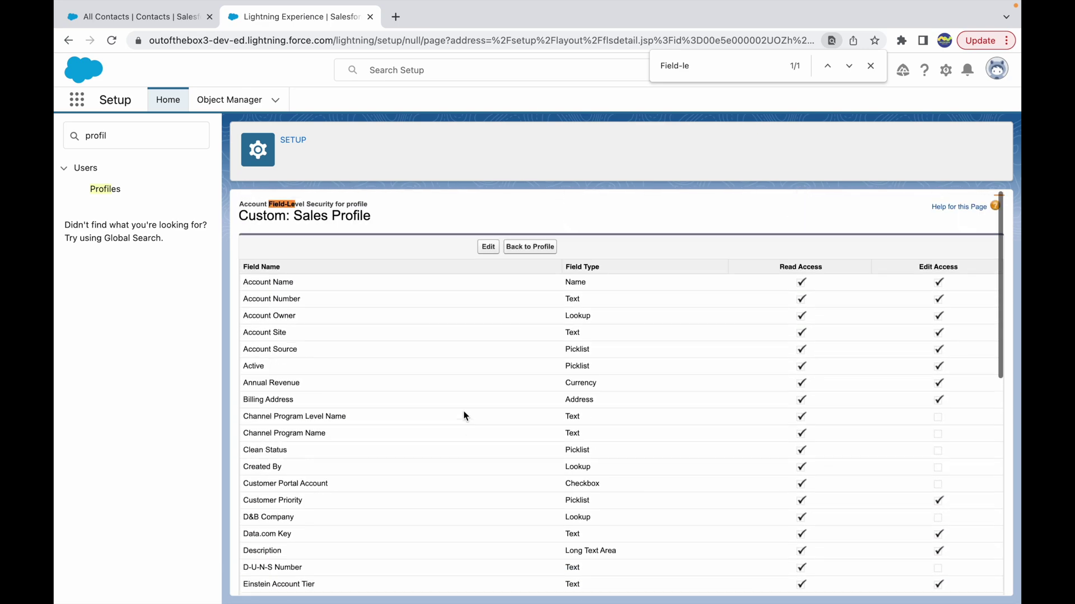
click(490, 250)
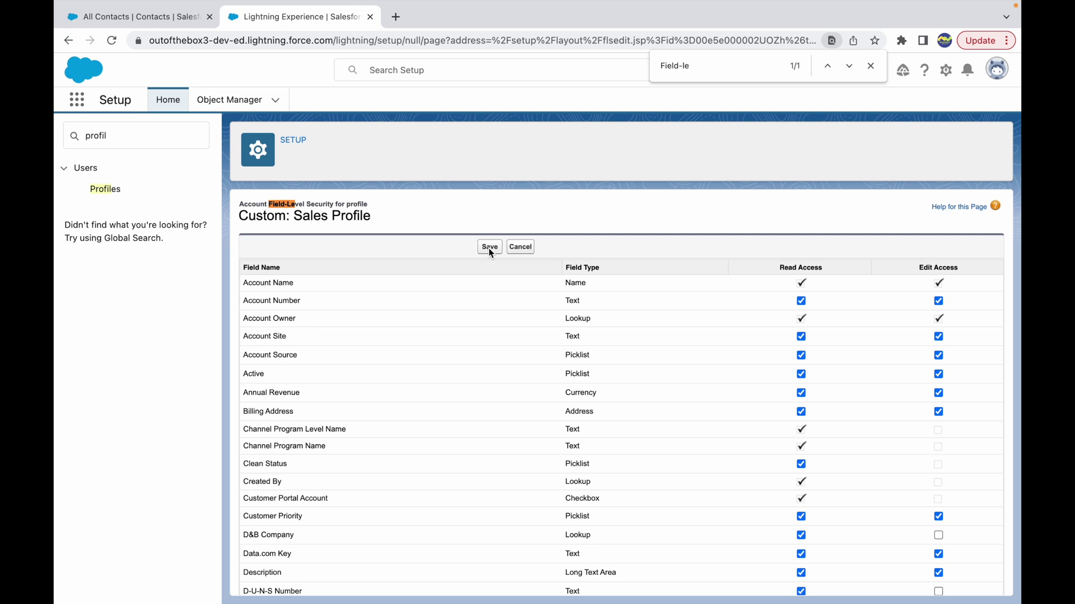
scroll(506, 379, down, 8)
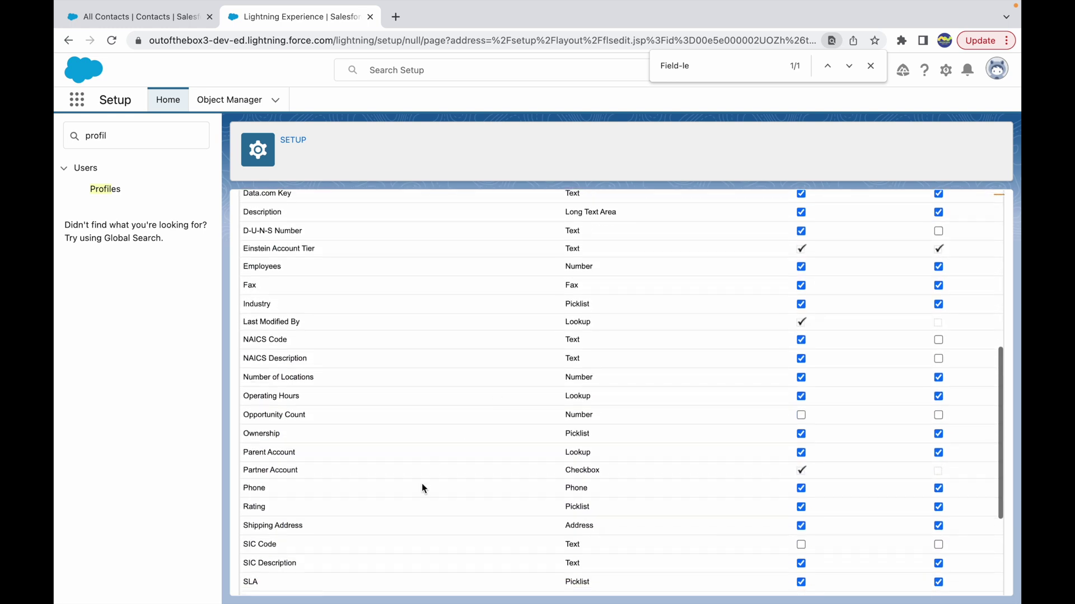
scroll(421, 482, down, 3)
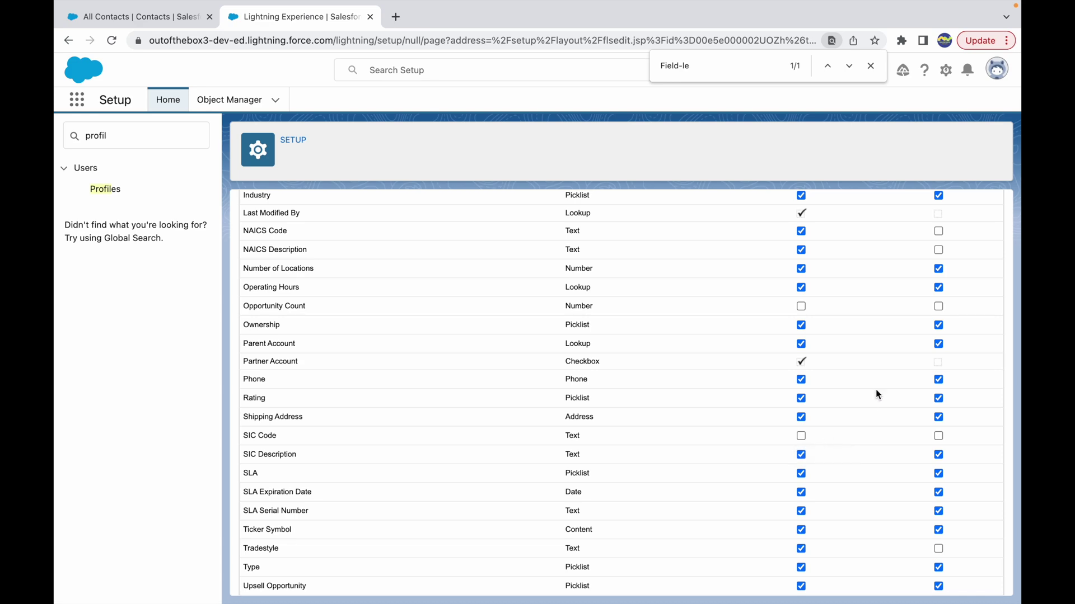
scroll(810, 436, up, 10)
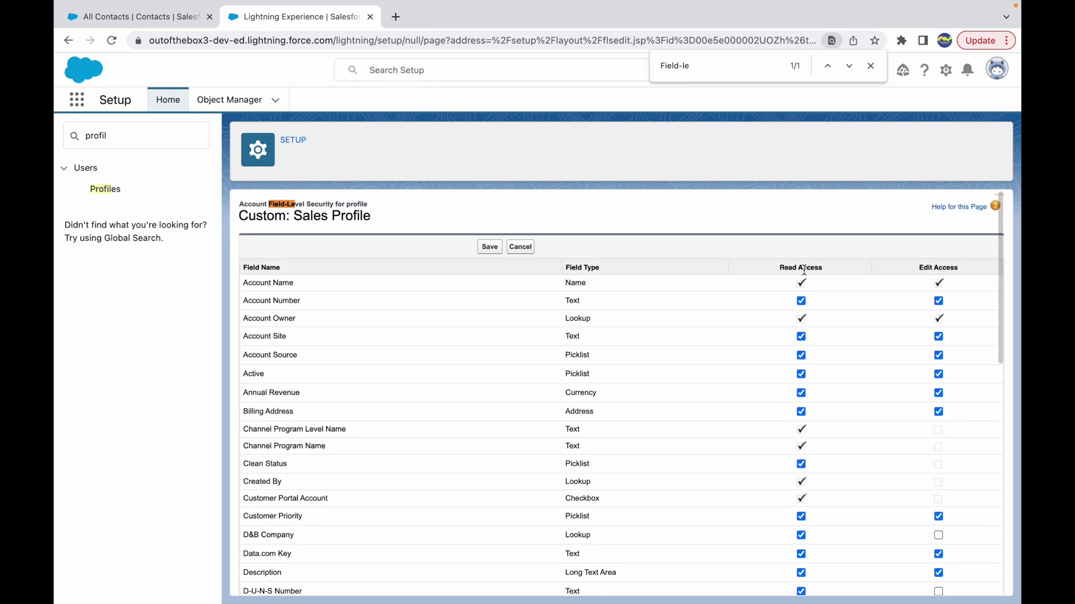
drag(780, 268, 838, 271)
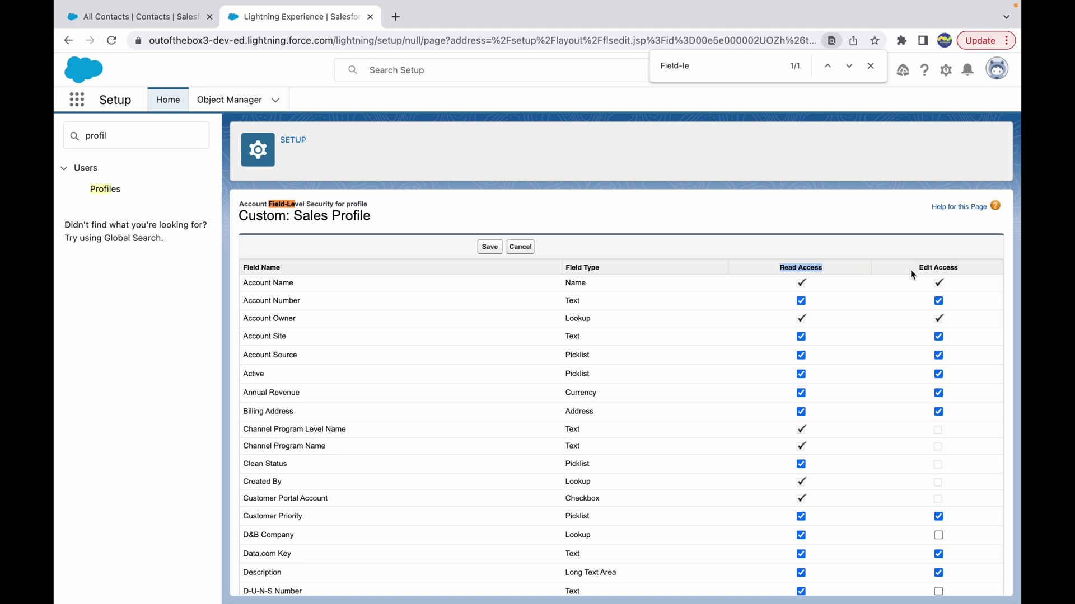
drag(918, 268, 968, 273)
Tick Edit Access for SIC Code, which also grants Read Access, and save
scroll(873, 336, down, 2)
scroll(872, 334, down, 8)
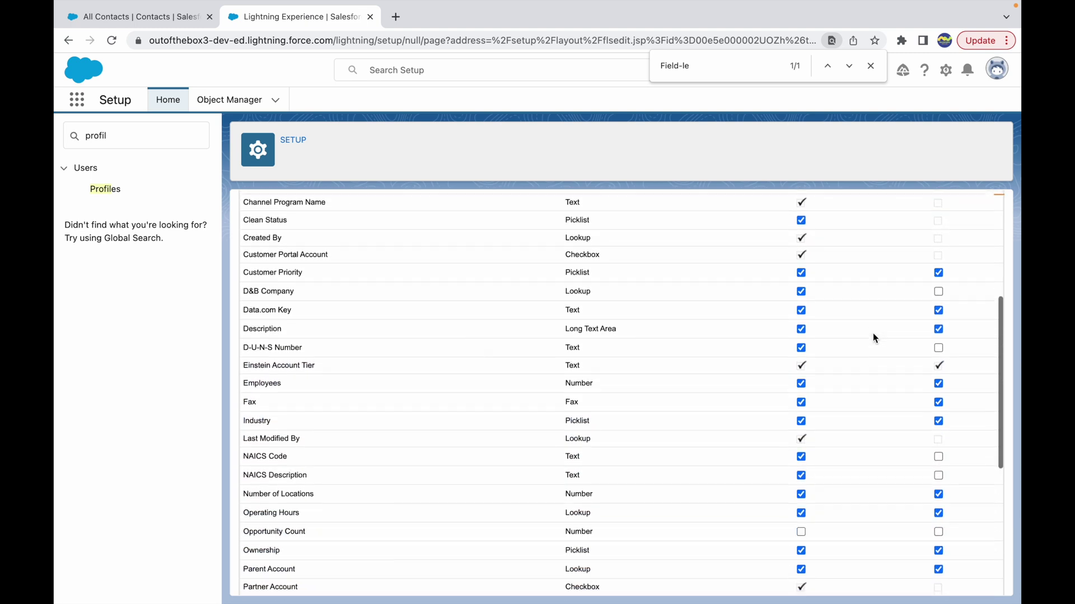
scroll(872, 334, down, 1)
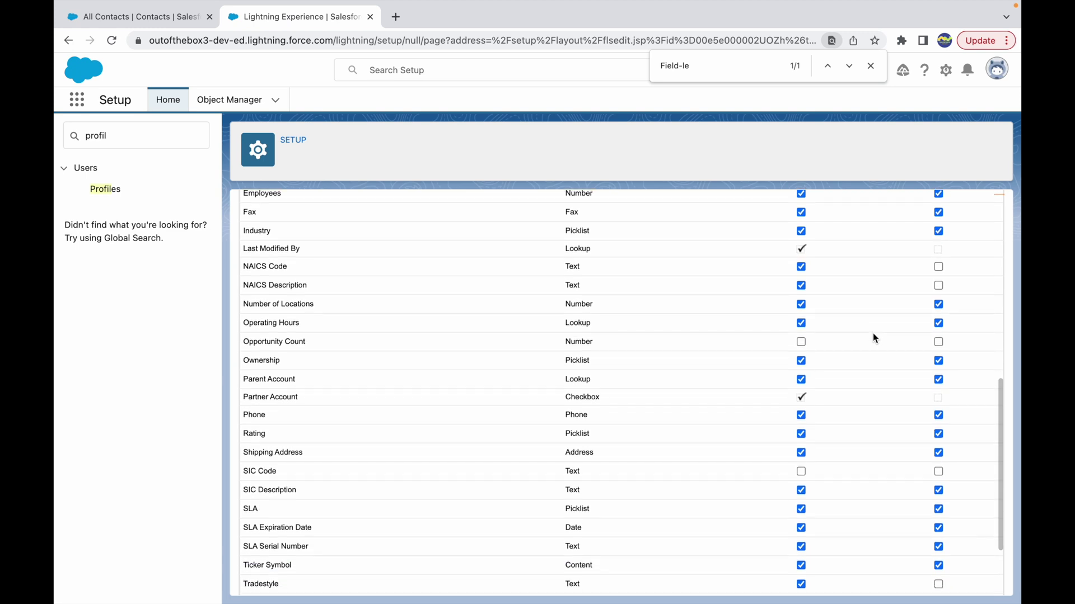
click(939, 472)
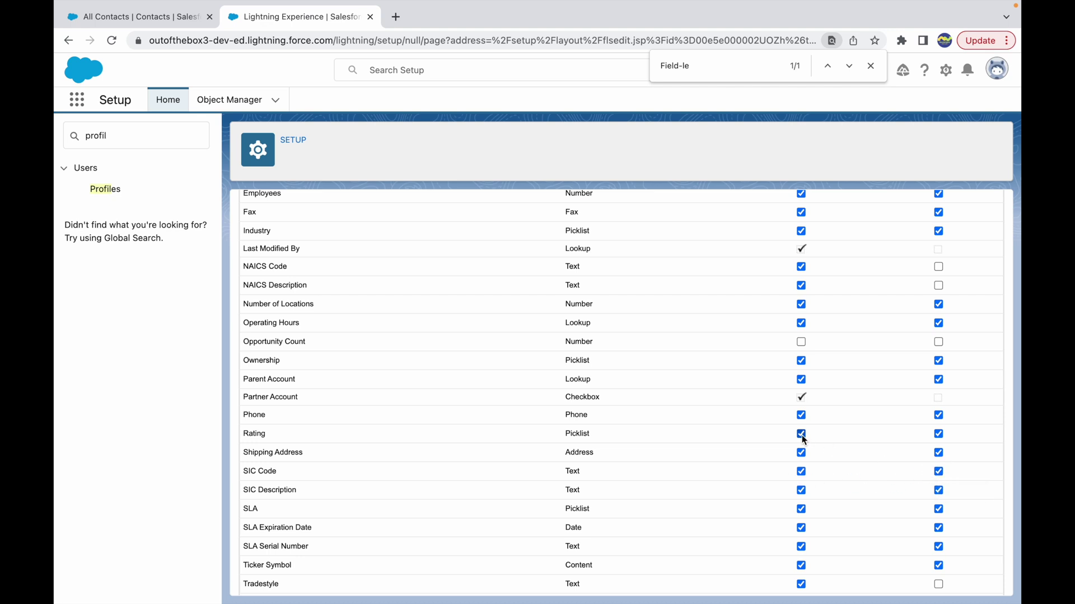
scroll(802, 439, up, 10)
click(487, 248)
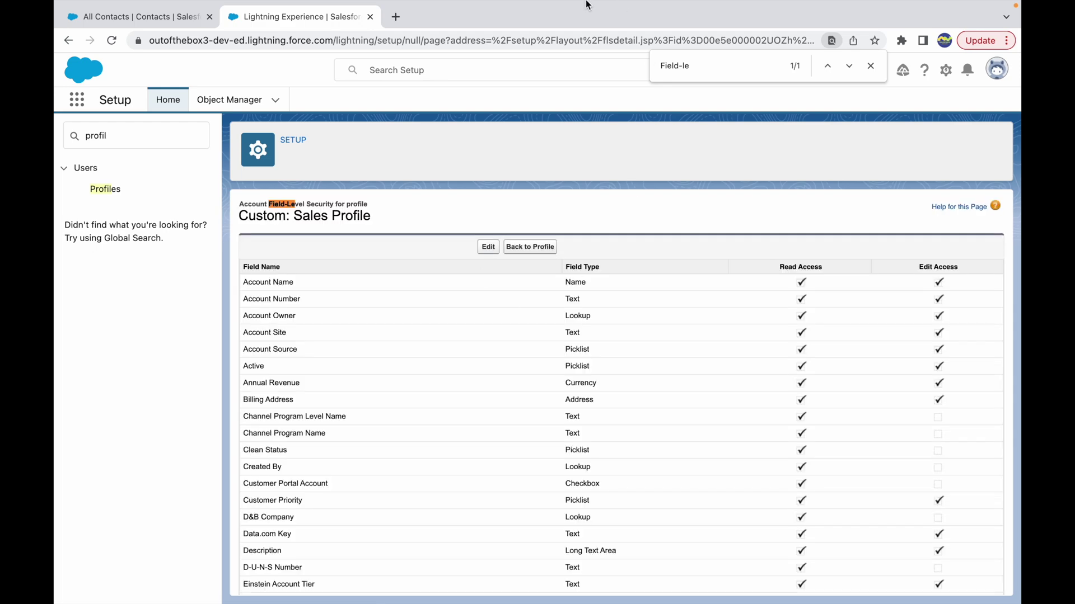
key(ctrl+Up)
Return to the test user's Safari New Account form and point out the restored SIC Code field
click(605, 57)
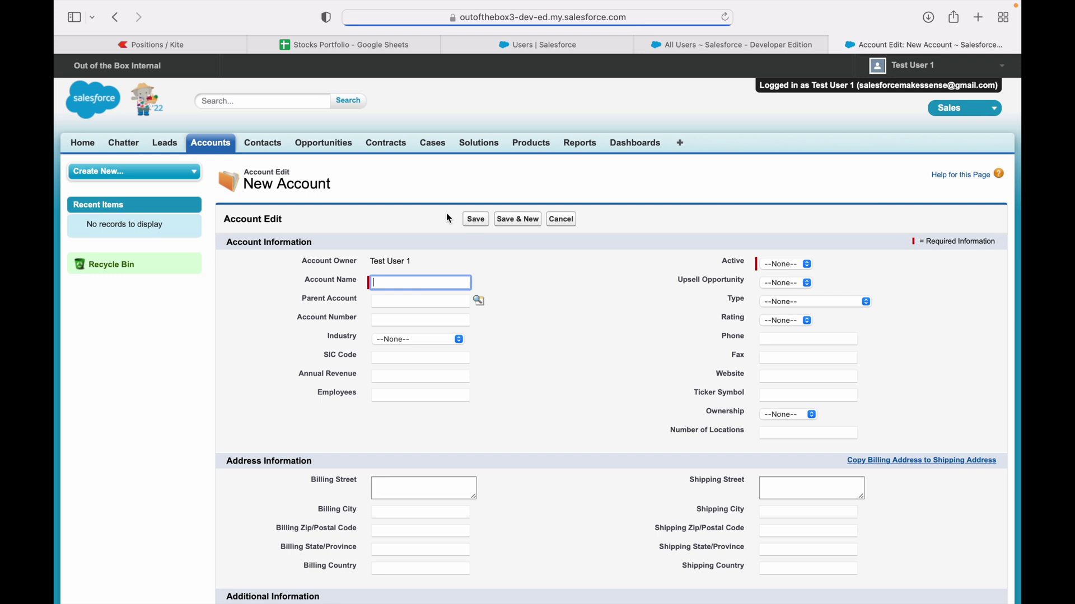
click(361, 358)
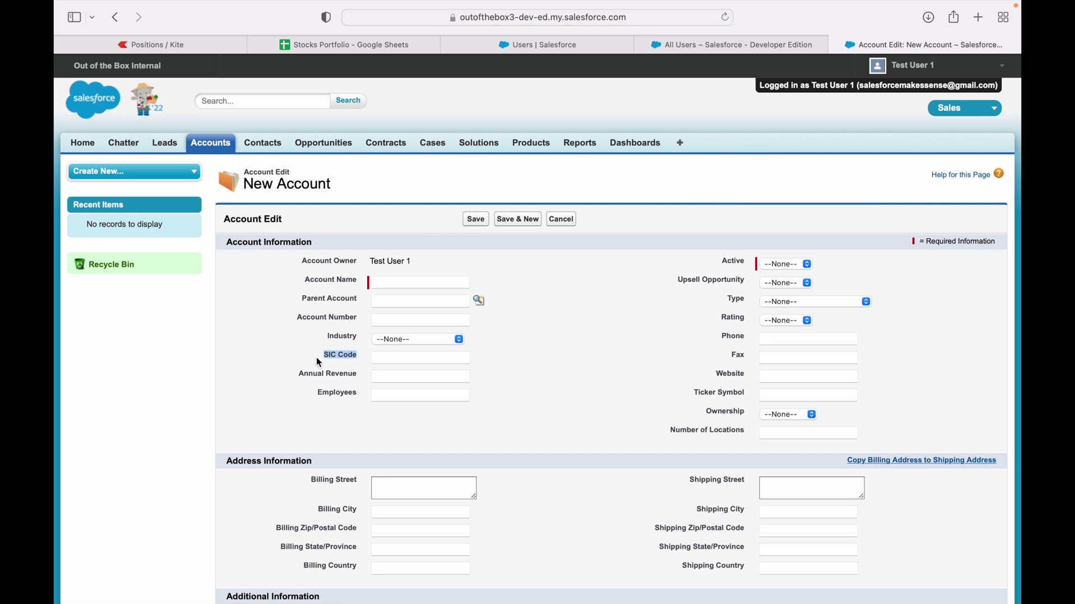